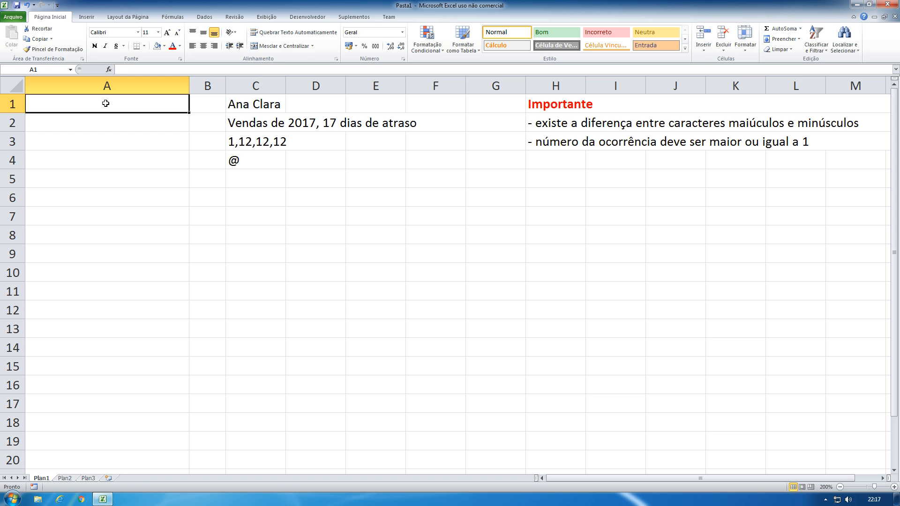
# - Start a SUBSTITUIR formula in cell A1
pyautogui.write('=su')
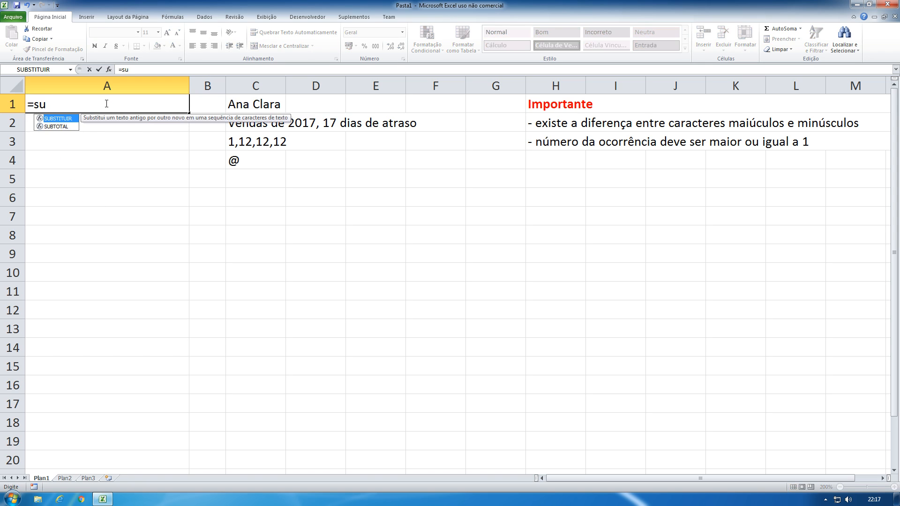
pyautogui.press('Tab')
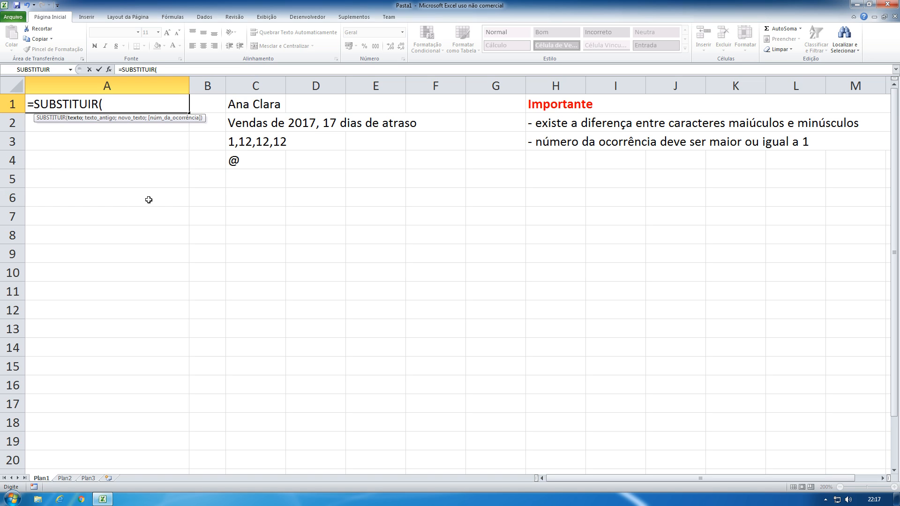
pyautogui.write('""')
pyautogui.click(109, 102)
pyautogui.write('teste')
pyautogui.moveTo(142, 104); pyautogui.dragTo(104, 103)
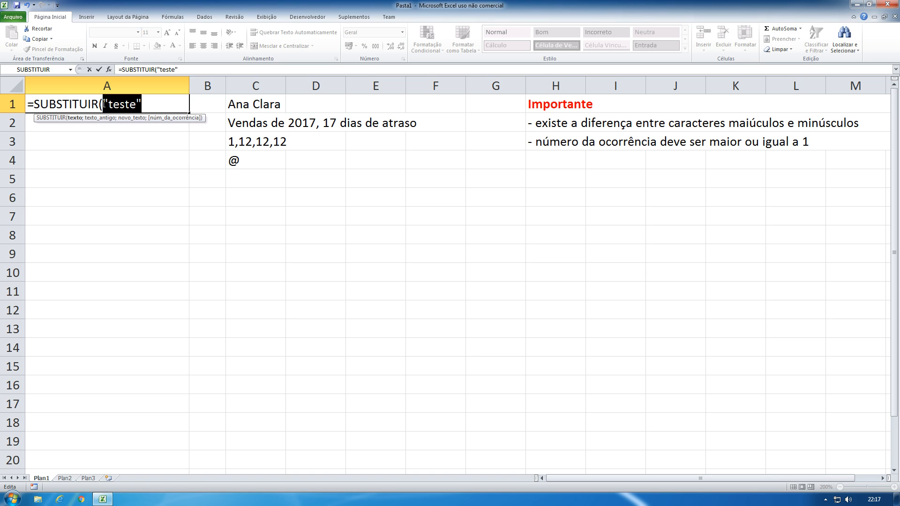
pyautogui.press('BackSpace')
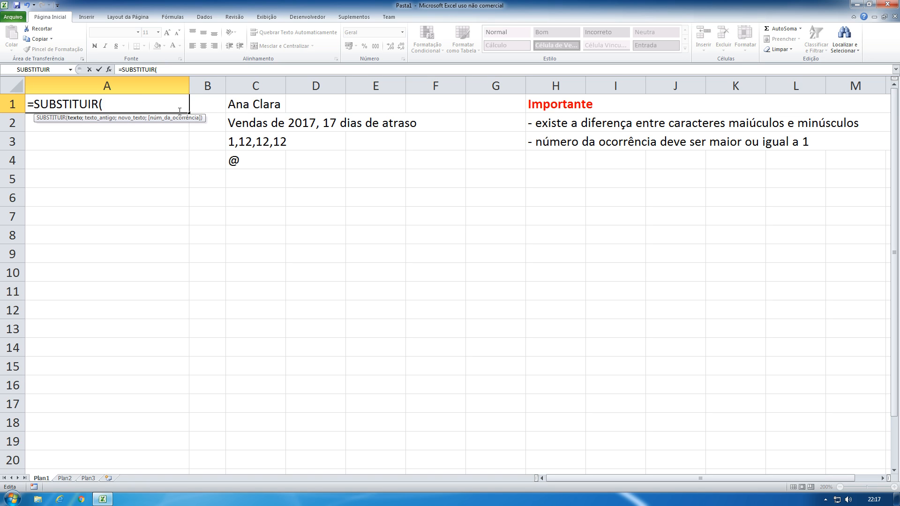
pyautogui.click(250, 104)
pyautogui.press('BackSpace')
pyautogui.press('BackSpace')
pyautogui.write('1234')
pyautogui.press('BackSpace')
pyautogui.press('BackSpace')
pyautogui.press('BackSpace')
pyautogui.press('BackSpace')
# - Complete the A1 formula to replace "a" in C1 with the content of C4, leaving the occurrence argument empty
pyautogui.click(258, 103)
pyautogui.write(';')
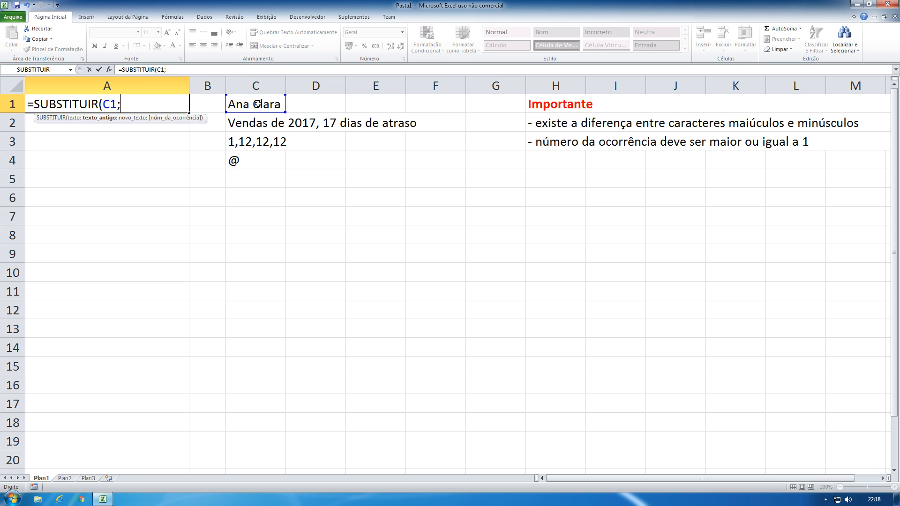
pyautogui.write('"a"')
pyautogui.write(';')
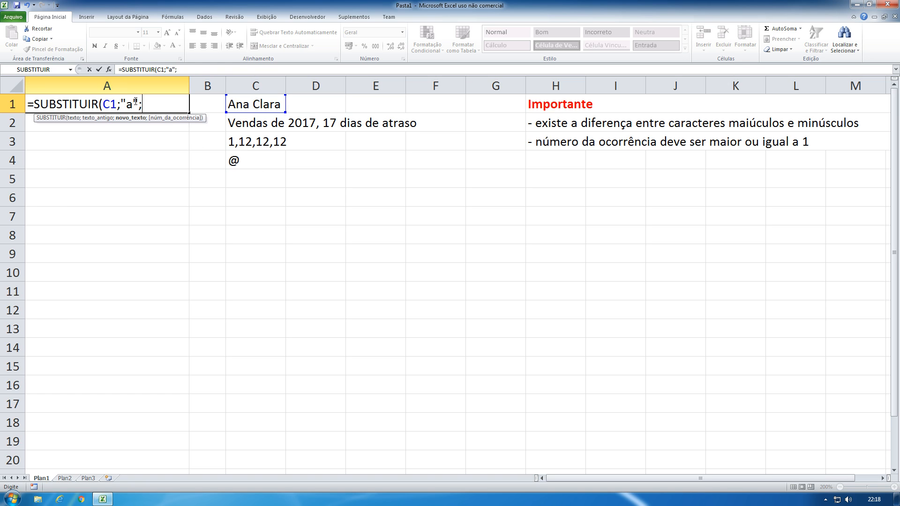
pyautogui.click(249, 164)
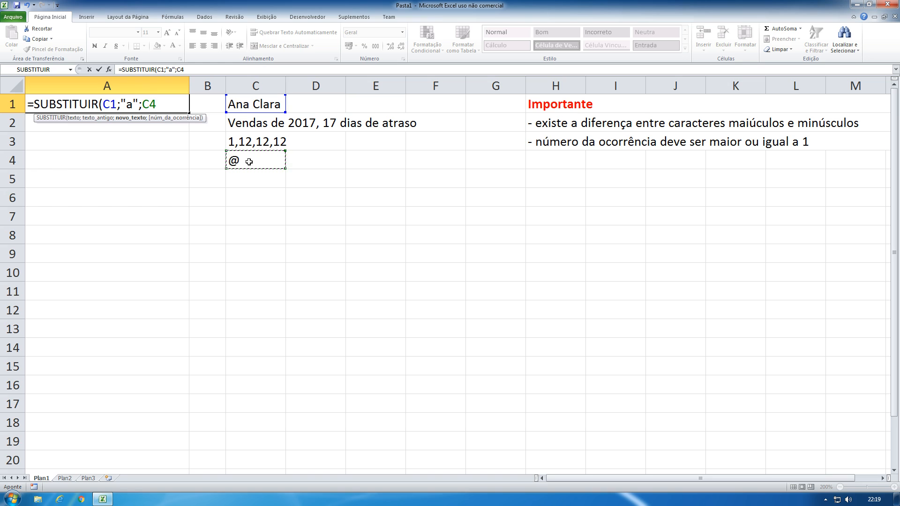
pyautogui.write(';')
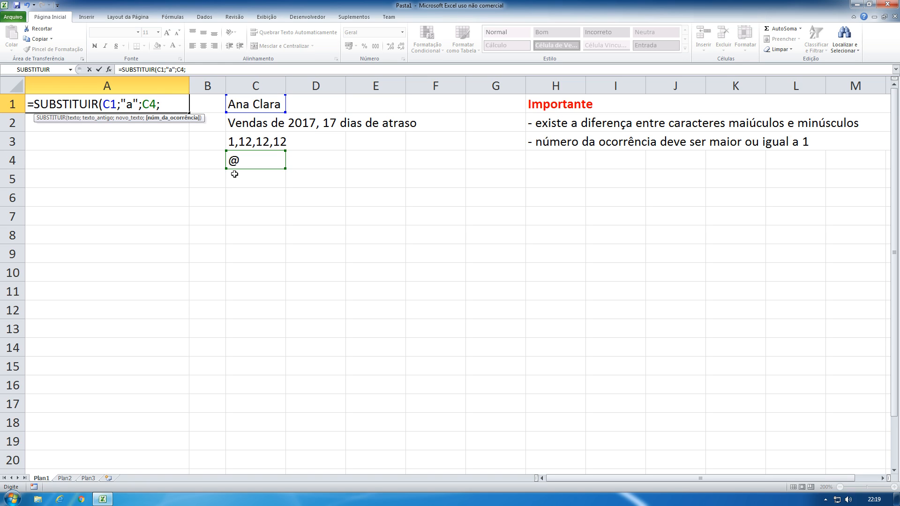
pyautogui.press('BackSpace')
pyautogui.write(';)')
pyautogui.press('Return')
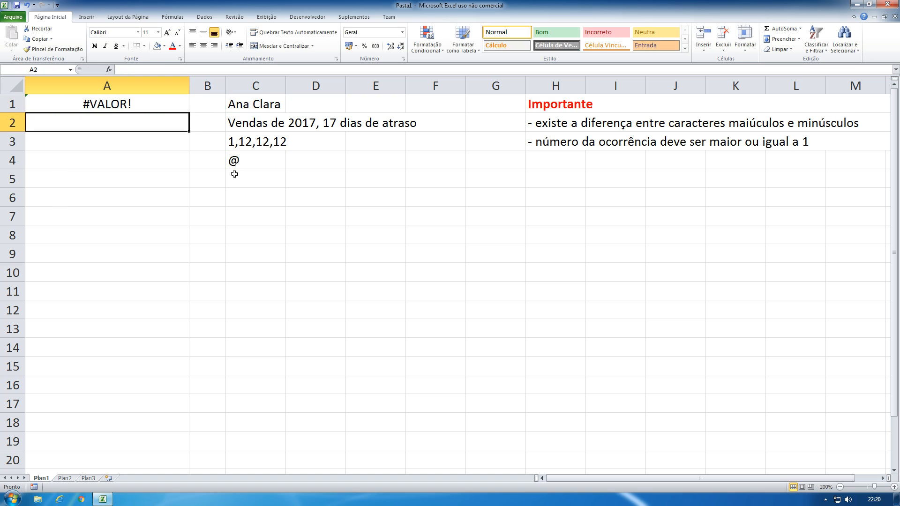
# - Remove the empty occurrence argument from A1 so the formula reads =SUBSTITUIR(C1;"a";C4)
pyautogui.click(150, 104)
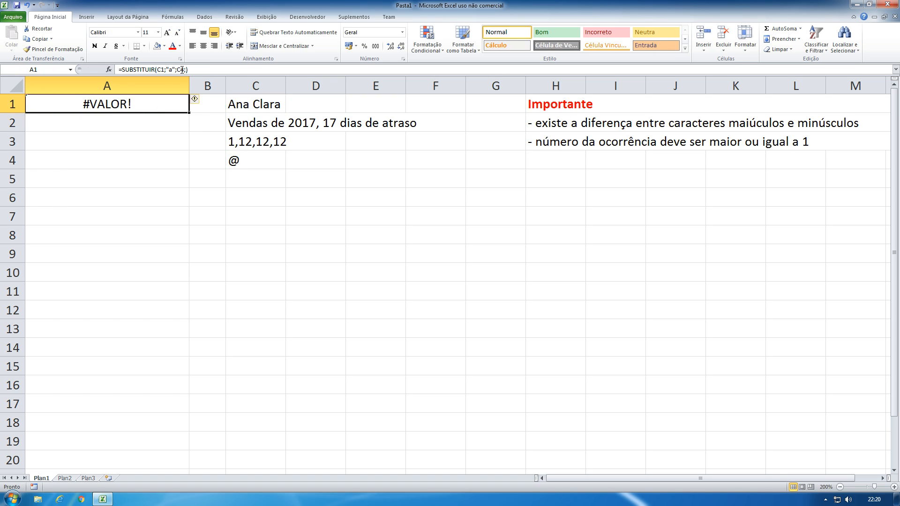
pyautogui.click(232, 71)
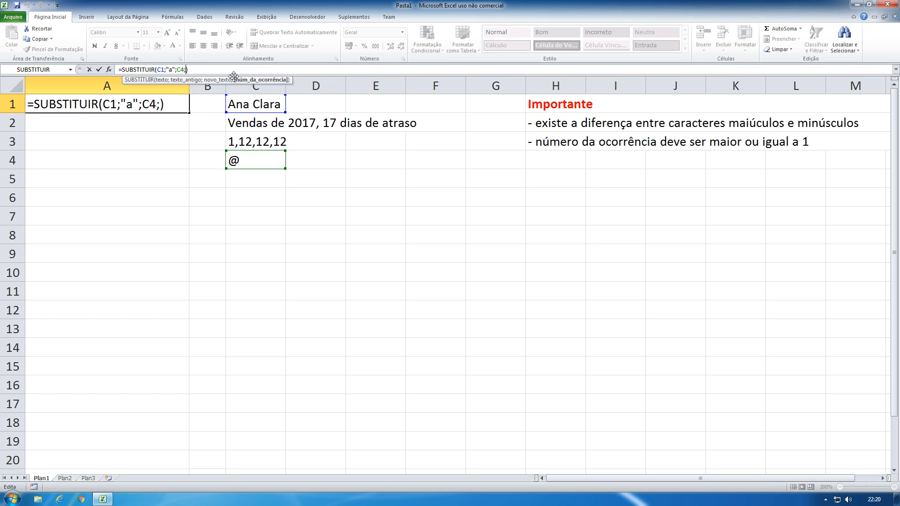
pyautogui.press('BackSpace')
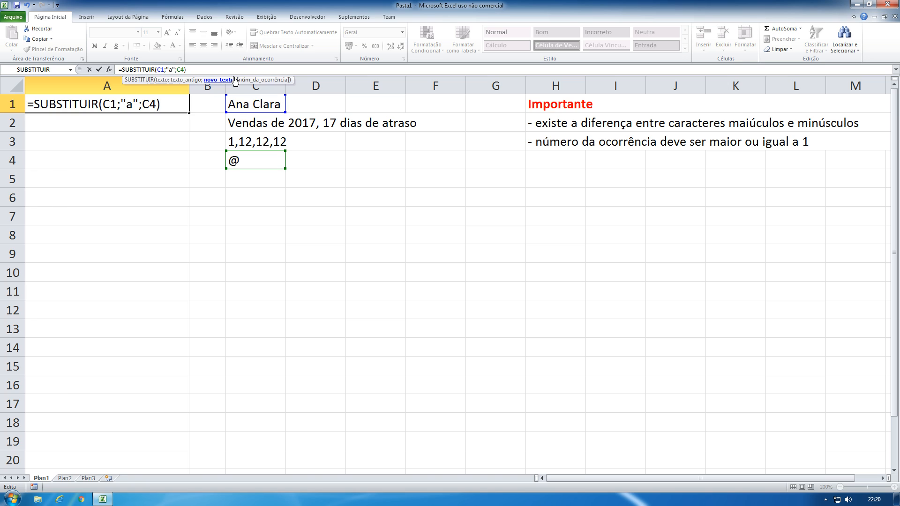
pyautogui.press('Return')
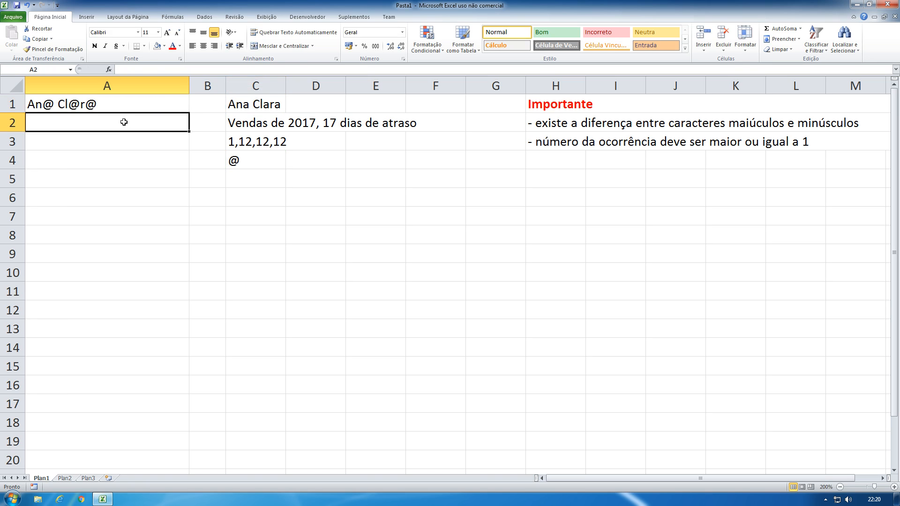
# - Examine the old-text and new-text arguments of the A1 formula, the note on upper and lower case in H2, and replacement cell C4
pyautogui.click(118, 105)
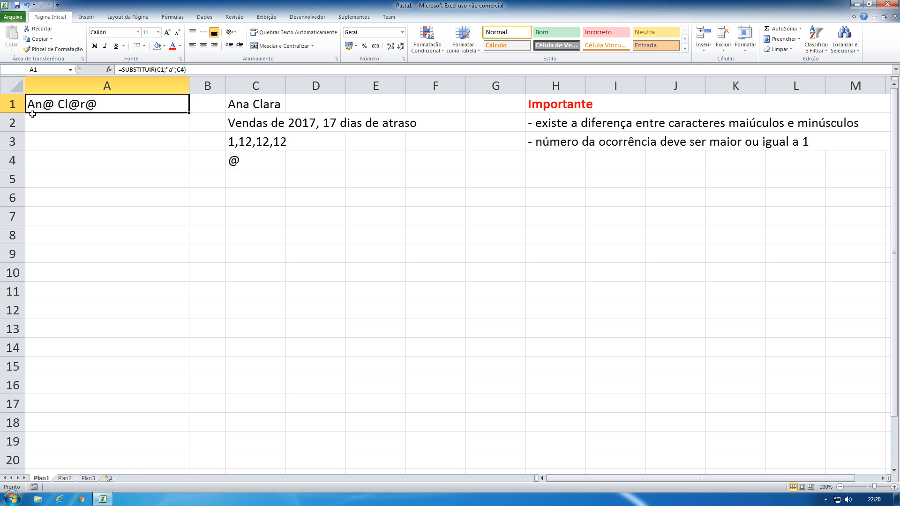
pyautogui.click(560, 125)
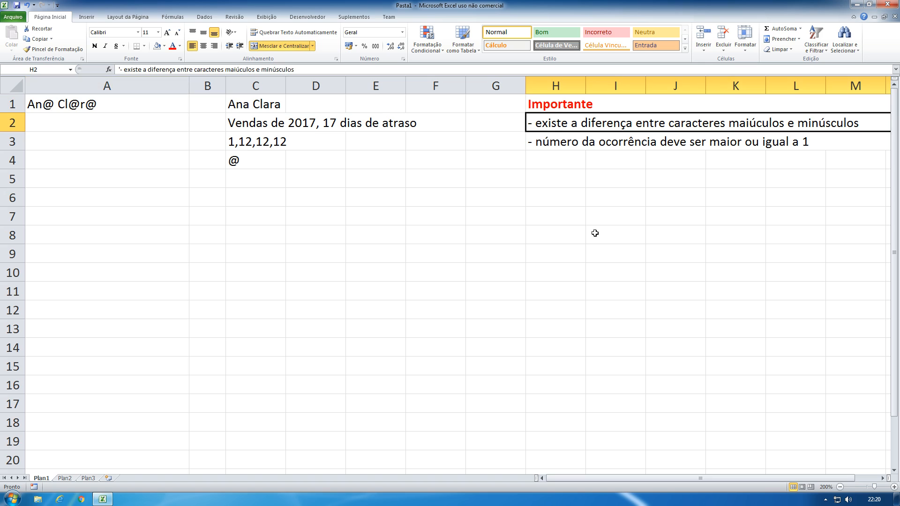
pyautogui.click(75, 107)
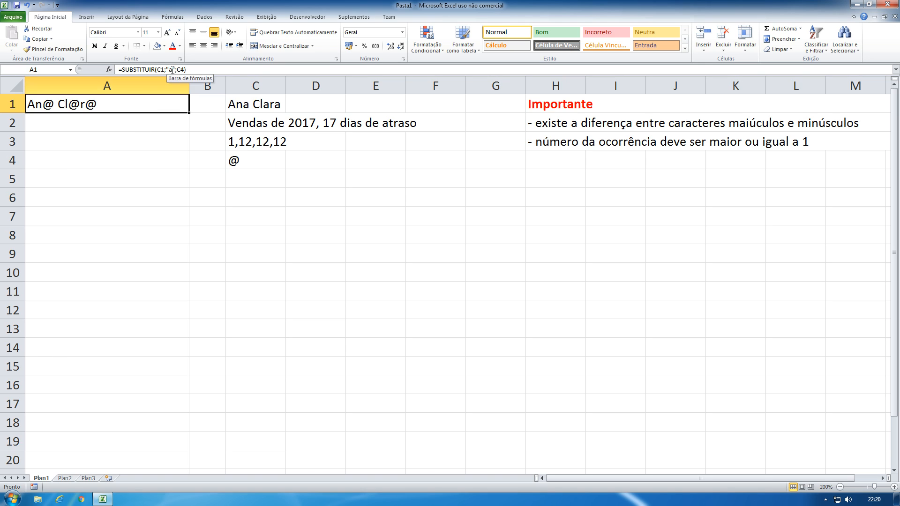
pyautogui.doubleClick(170, 70)
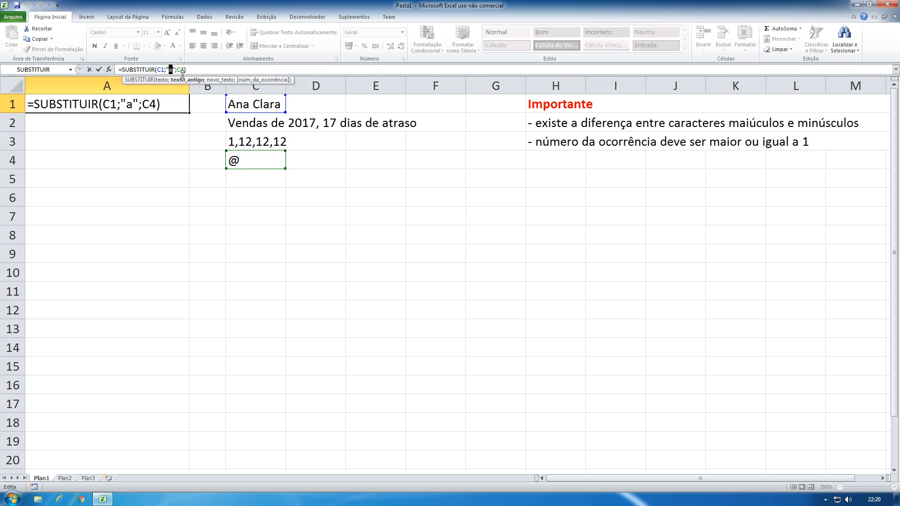
pyautogui.moveTo(177, 70); pyautogui.dragTo(184, 70)
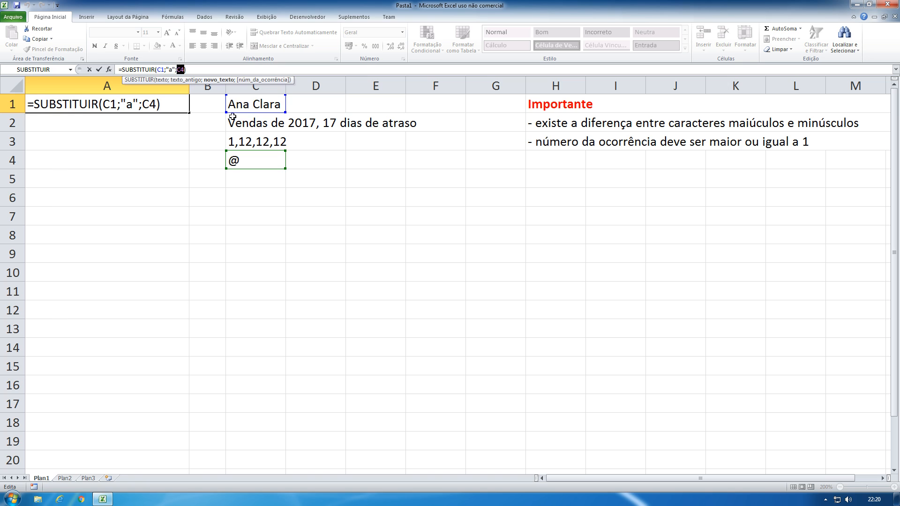
pyautogui.press('Return')
pyautogui.click(95, 108)
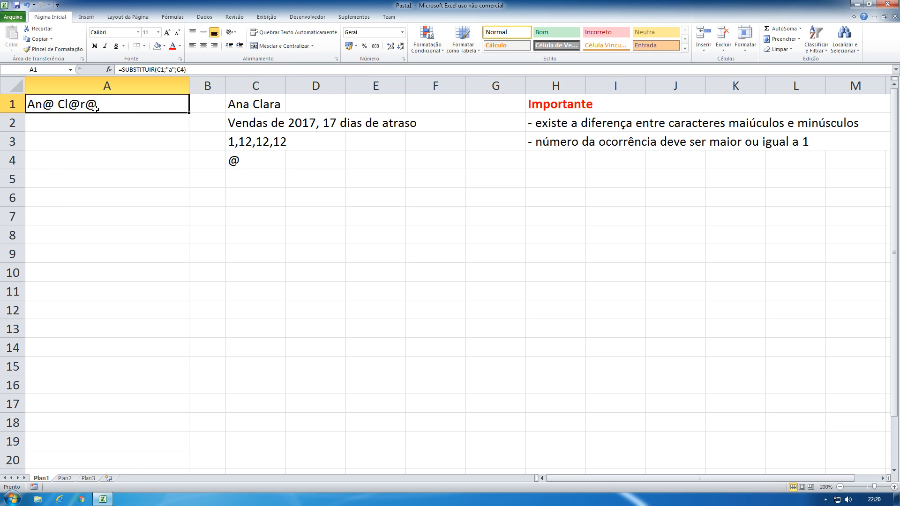
pyautogui.click(256, 160)
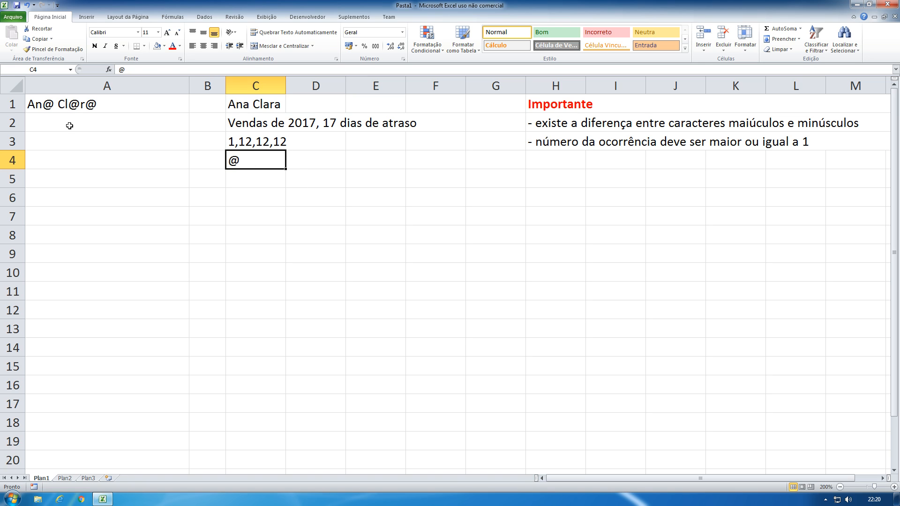
pyautogui.click(71, 111)
pyautogui.doubleClick(181, 70)
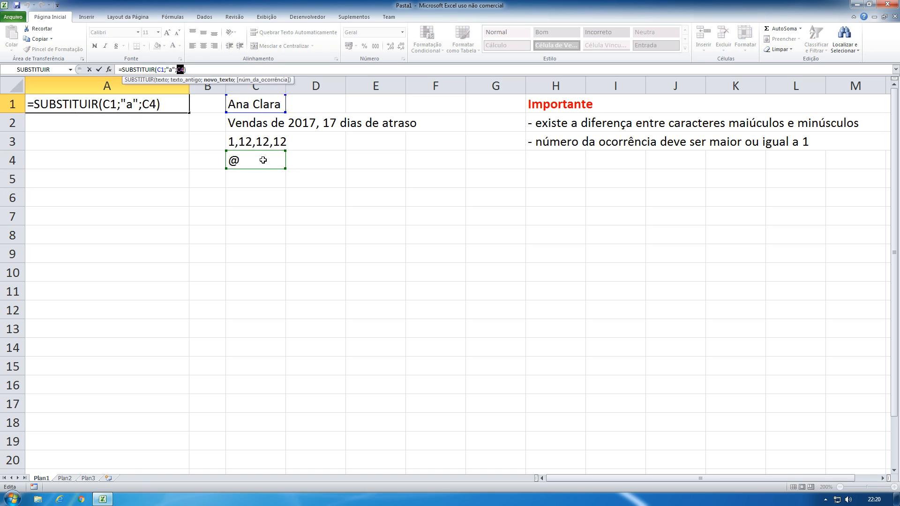
pyautogui.press('Return')
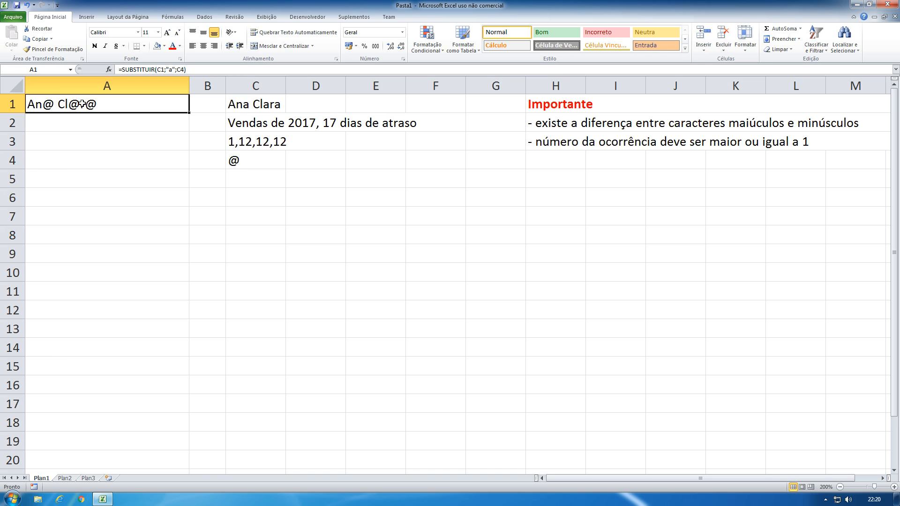
# - Set the replacement character in cell C4 to 4
pyautogui.click(249, 163)
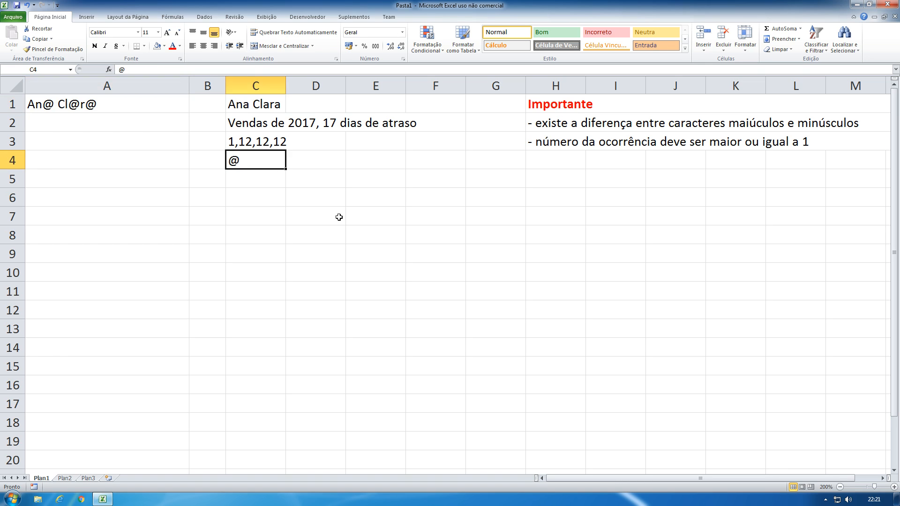
pyautogui.write('4')
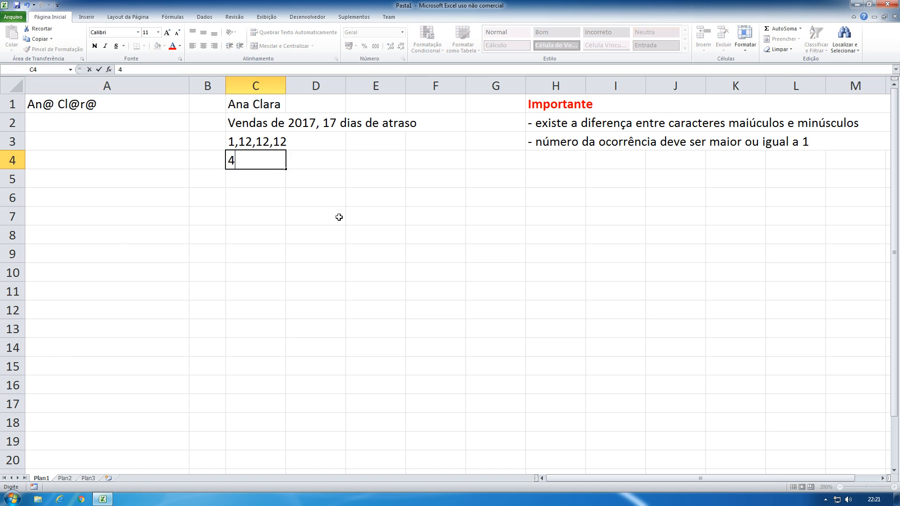
pyautogui.press('Return')
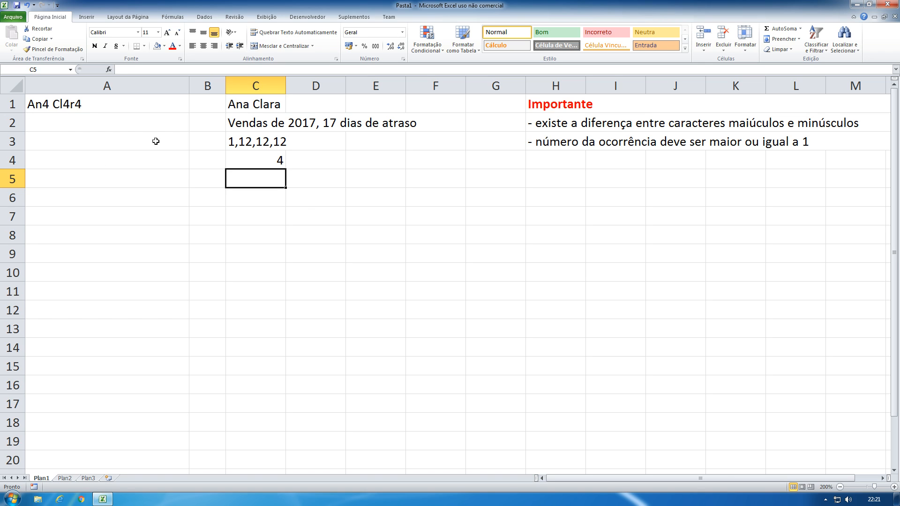
# - Clear cell C4 and enter @ as the replacement character
pyautogui.click(278, 158)
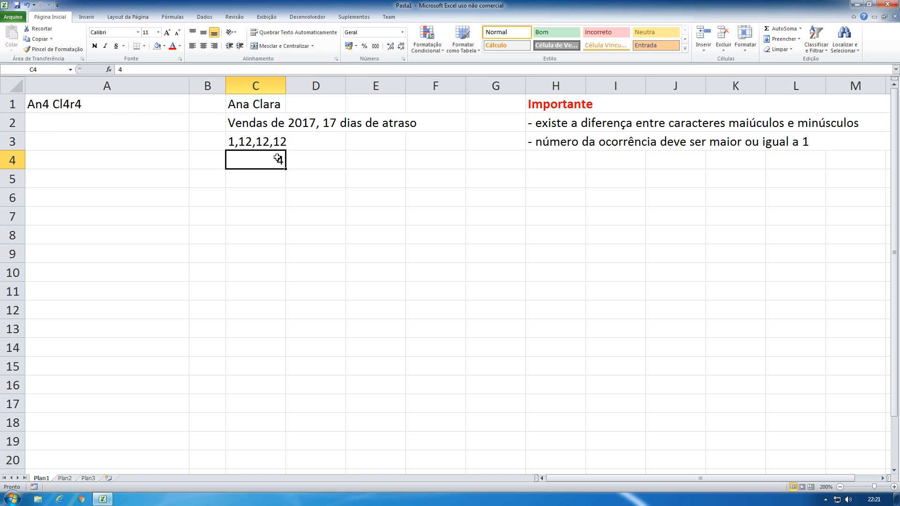
pyautogui.press('Delete')
pyautogui.write('@')
pyautogui.press('Return')
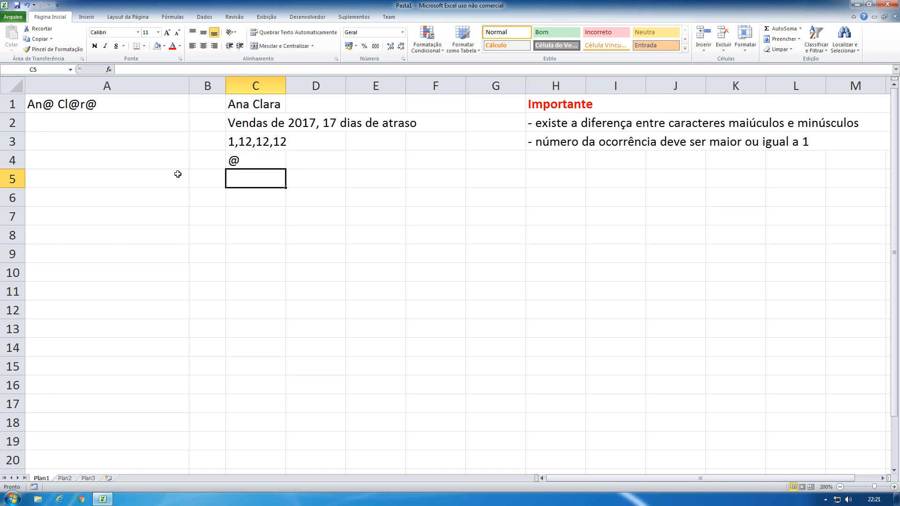
# - Start a SUBSTITUIR formula in cell A2 with C2 as its text argument
pyautogui.click(86, 123)
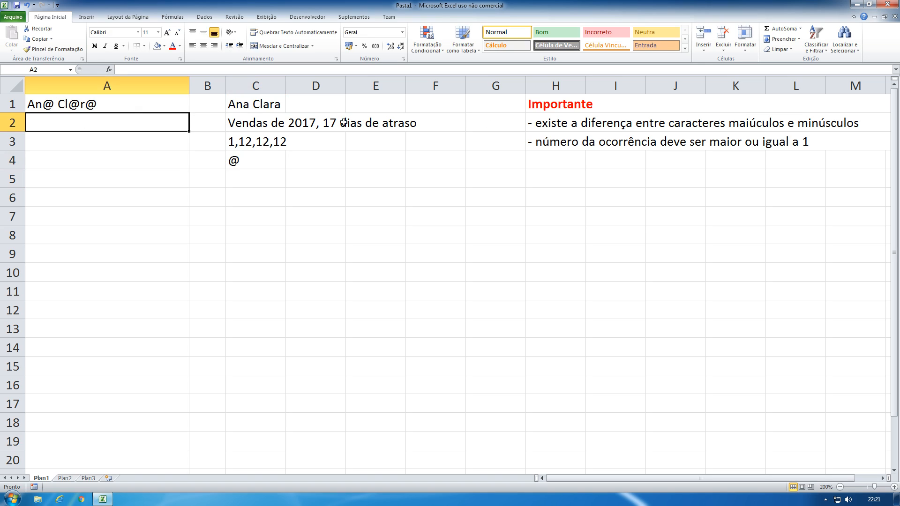
pyautogui.click(556, 123)
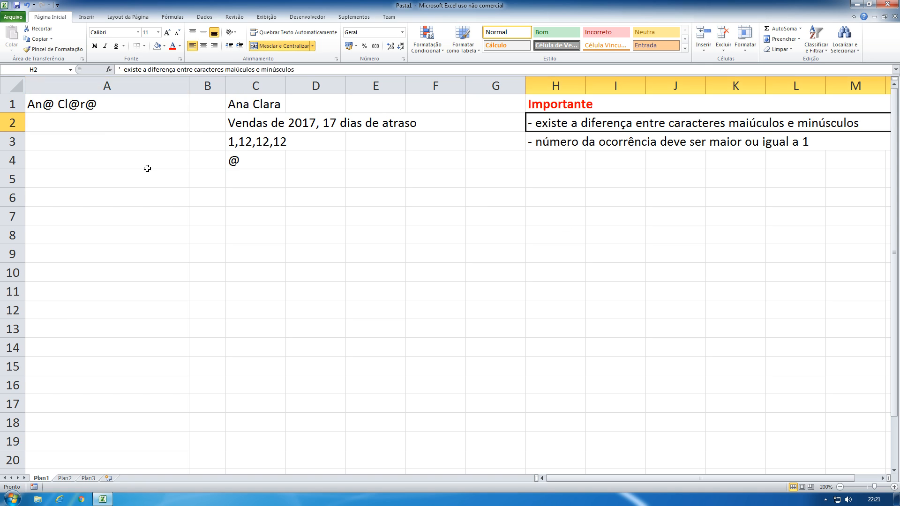
pyautogui.click(94, 125)
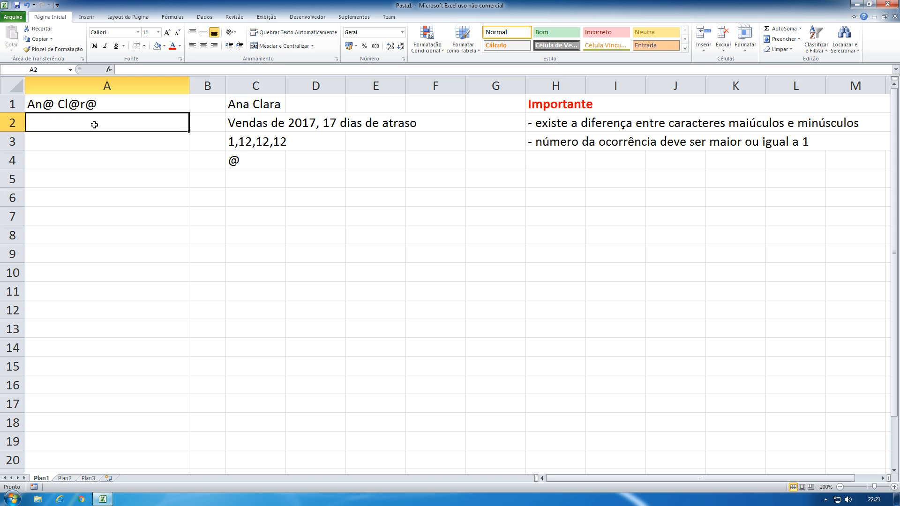
pyautogui.write('=')
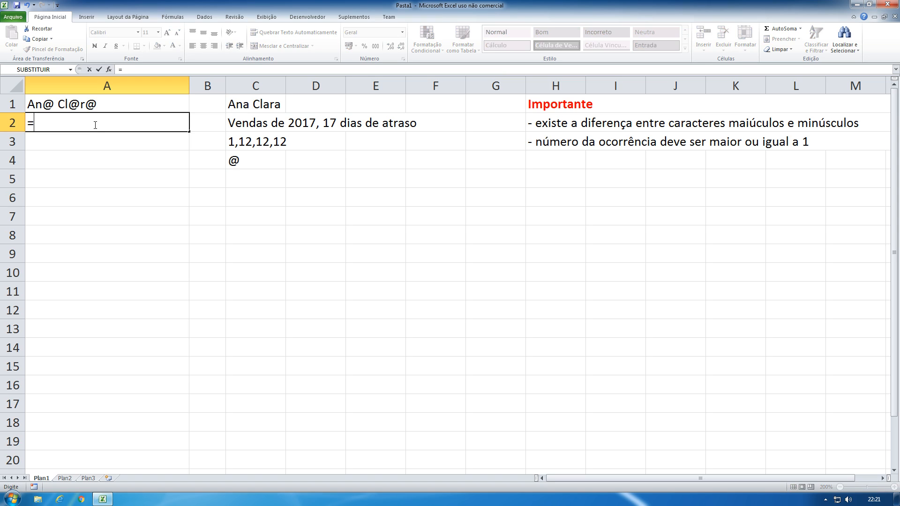
pyautogui.write('s')
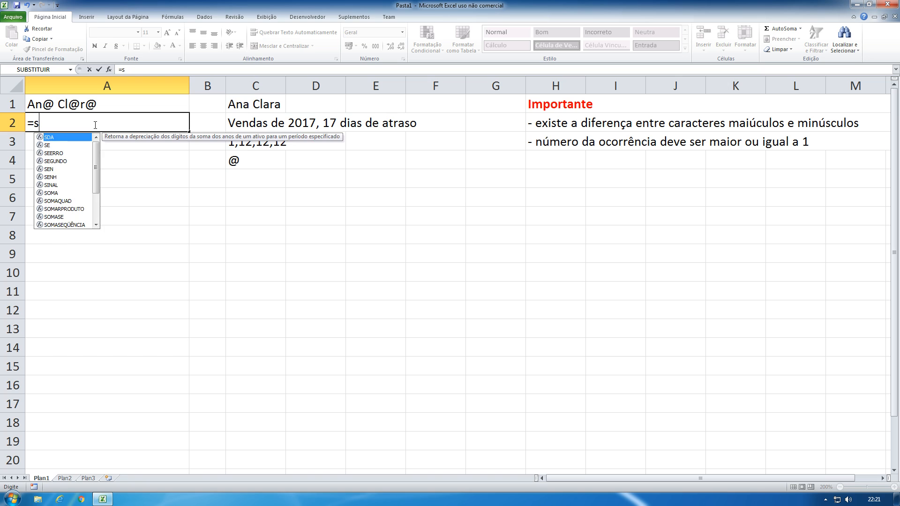
pyautogui.write('ubs')
pyautogui.press('Tab')
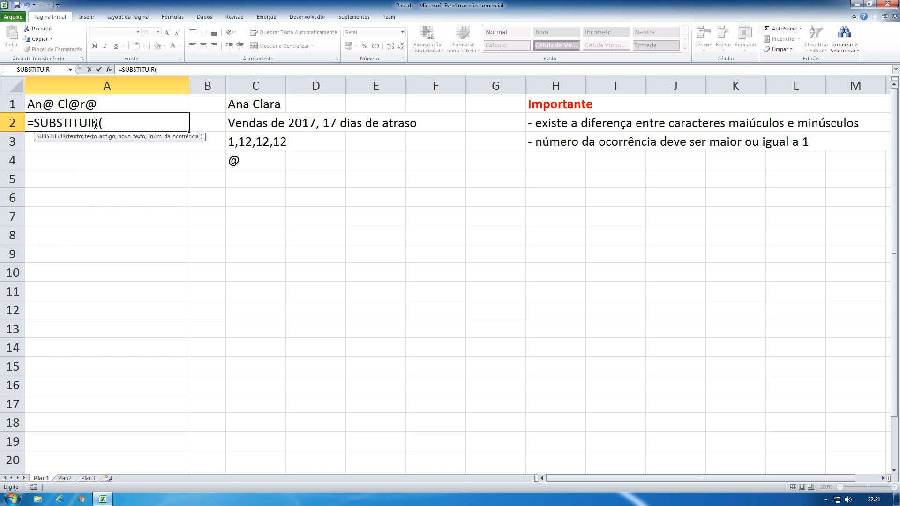
pyautogui.click(257, 123)
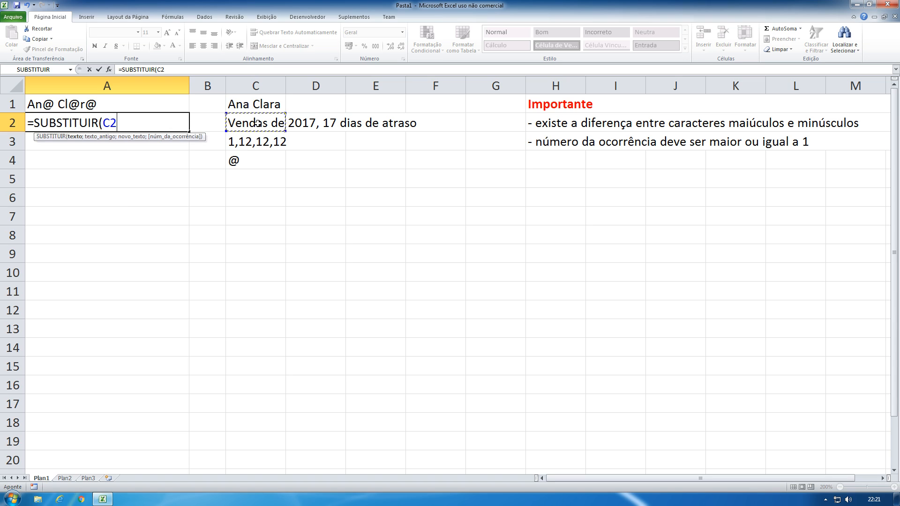
# - Complete the A2 formula as =SUBSTITUIR(C2;17;18;1) so the first 17 is replaced with 18
pyautogui.write(';')
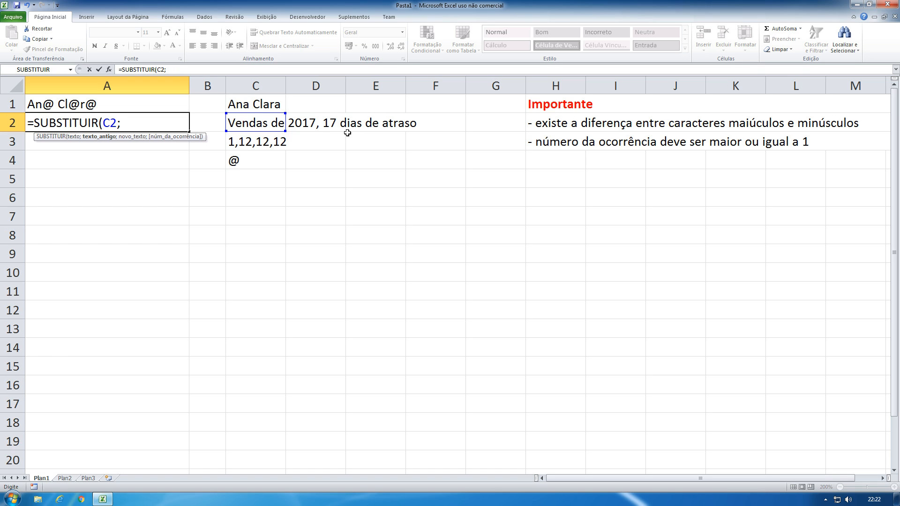
pyautogui.write('17')
pyautogui.write(';18')
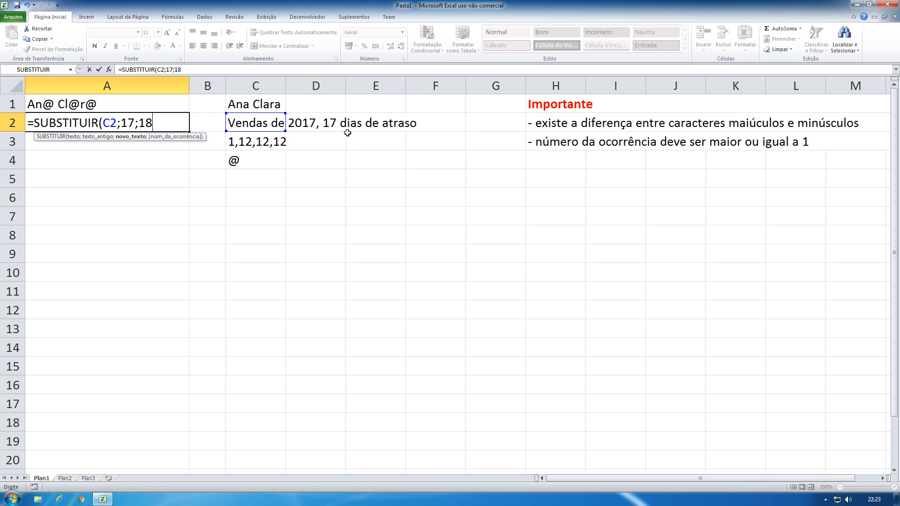
pyautogui.write(';')
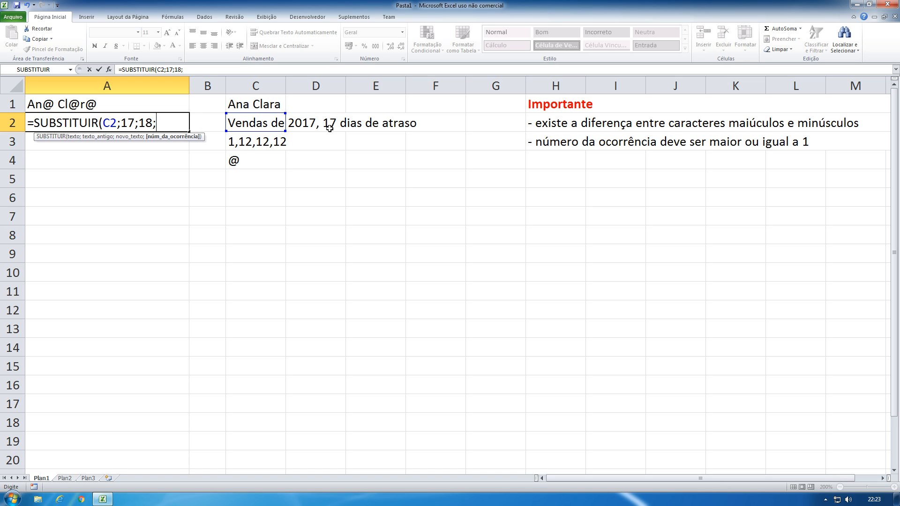
pyautogui.write('1')
pyautogui.write(')')
pyautogui.press('Return')
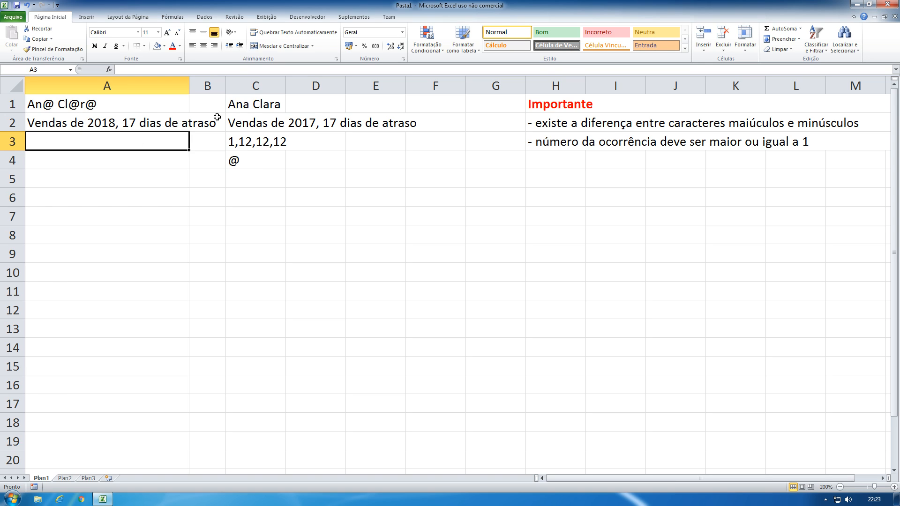
# - Change the occurrence argument of the A2 formula to 2 and review that argument
pyautogui.click(104, 125)
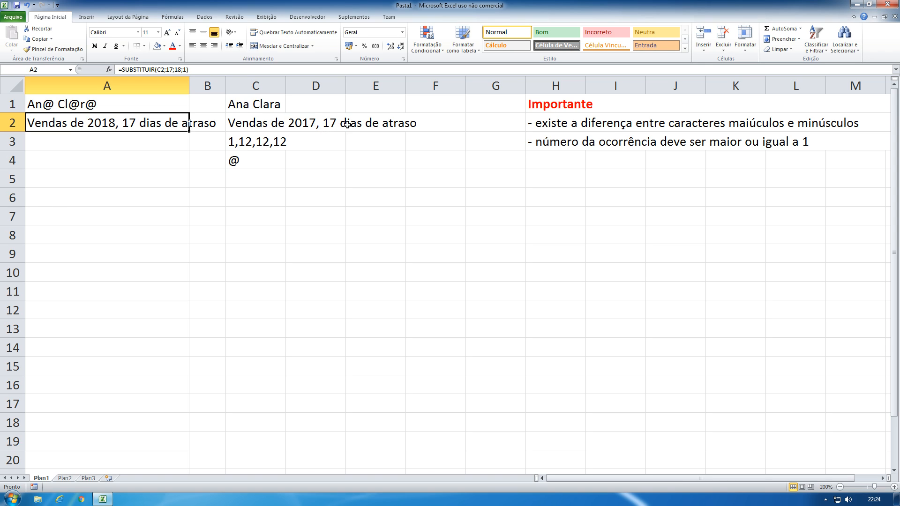
pyautogui.click(178, 73)
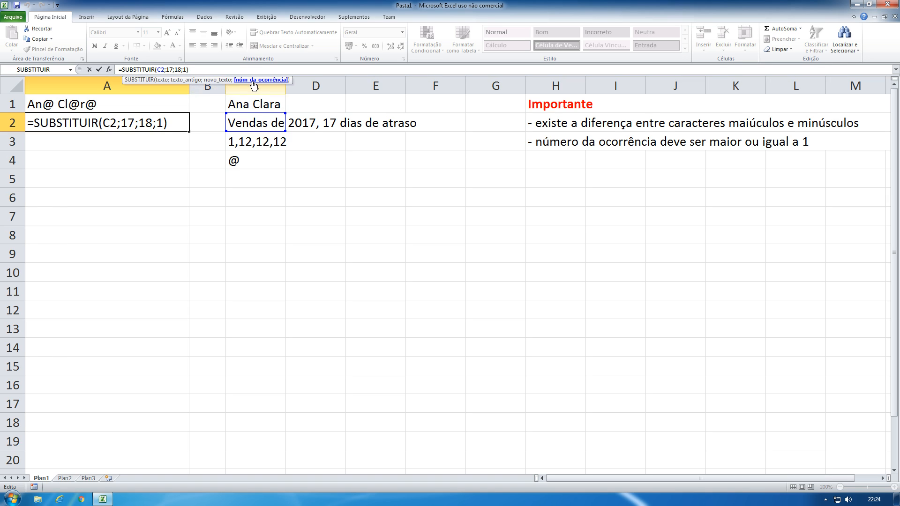
pyautogui.press('Delete')
pyautogui.write('2')
pyautogui.press('Return')
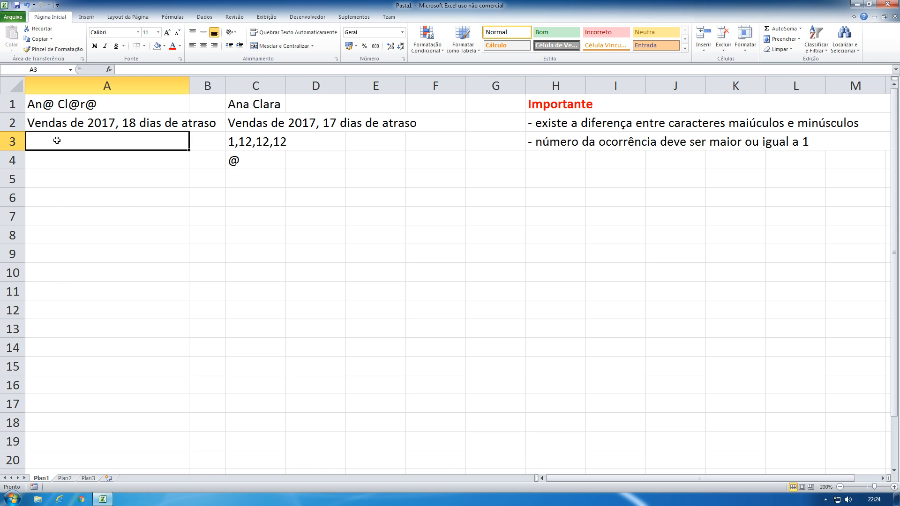
pyautogui.click(108, 124)
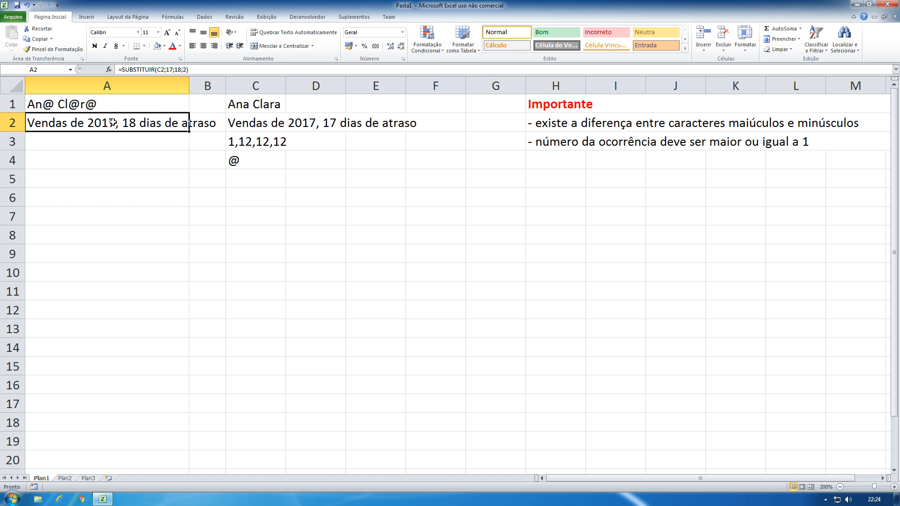
pyautogui.click(185, 70)
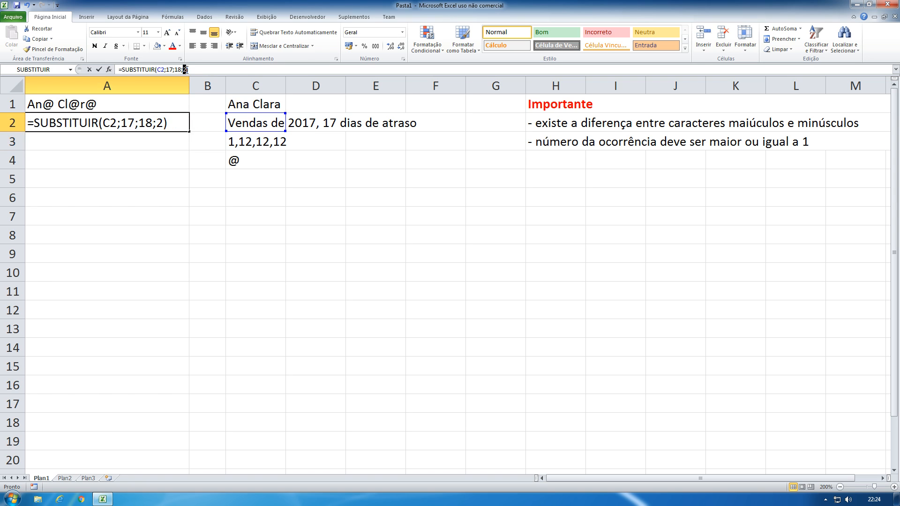
pyautogui.press('Return')
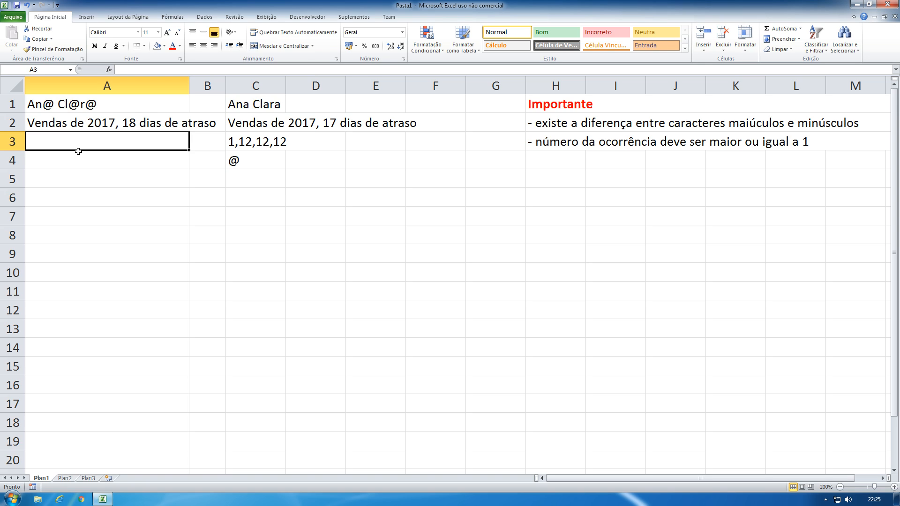
# - Enter =SUBSTITUIR(C3;"12";"13";3) in cell A3, reviewing its old-text, new-text and occurrence arguments
pyautogui.write('=')
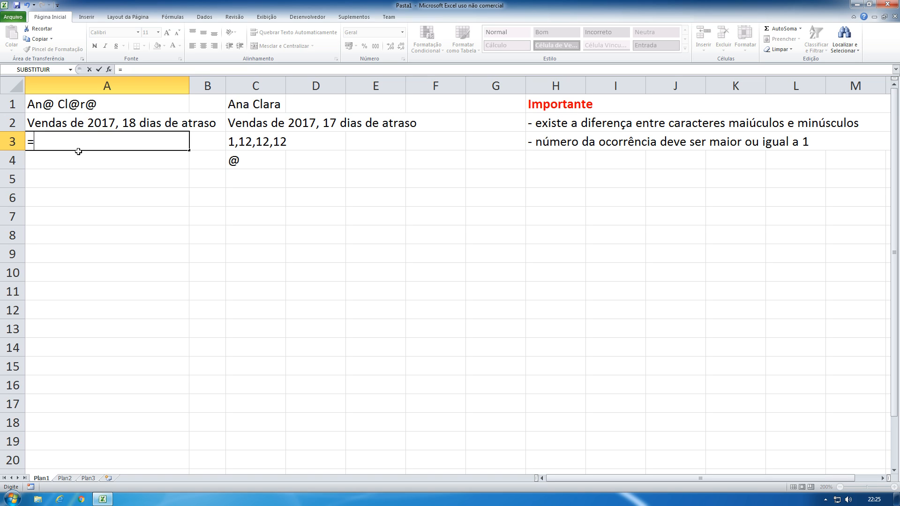
pyautogui.write('su')
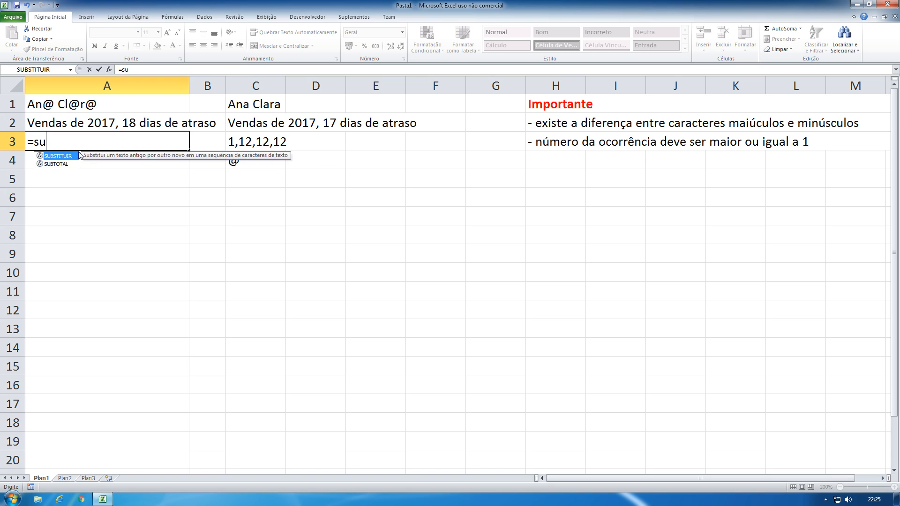
pyautogui.doubleClick(78, 156)
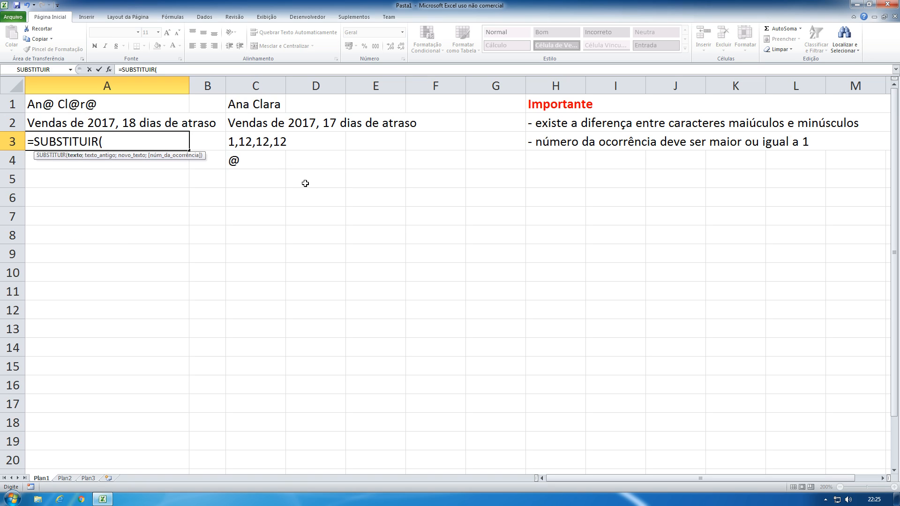
pyautogui.click(258, 142)
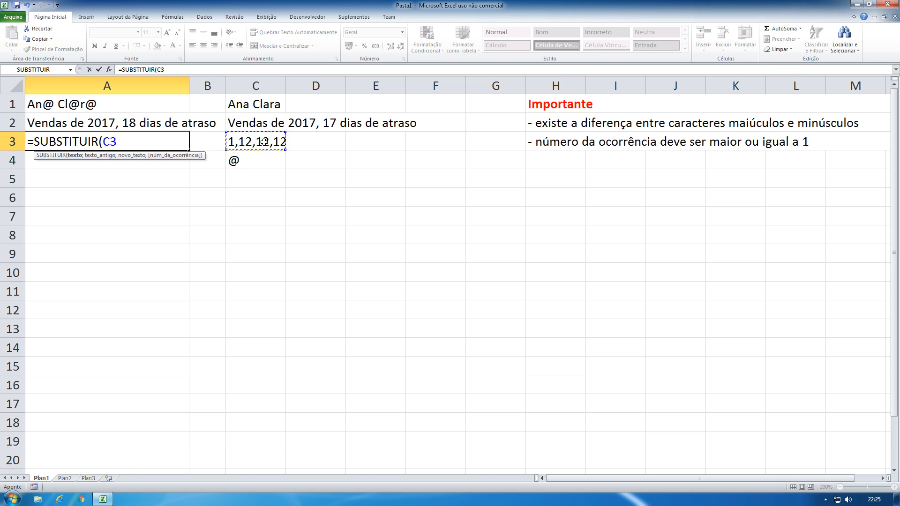
pyautogui.write(';')
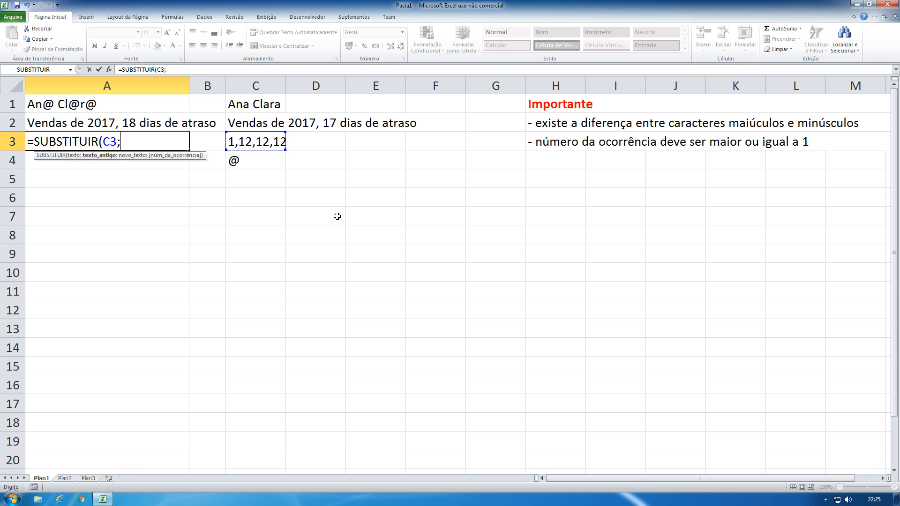
pyautogui.write('"12";"13"')
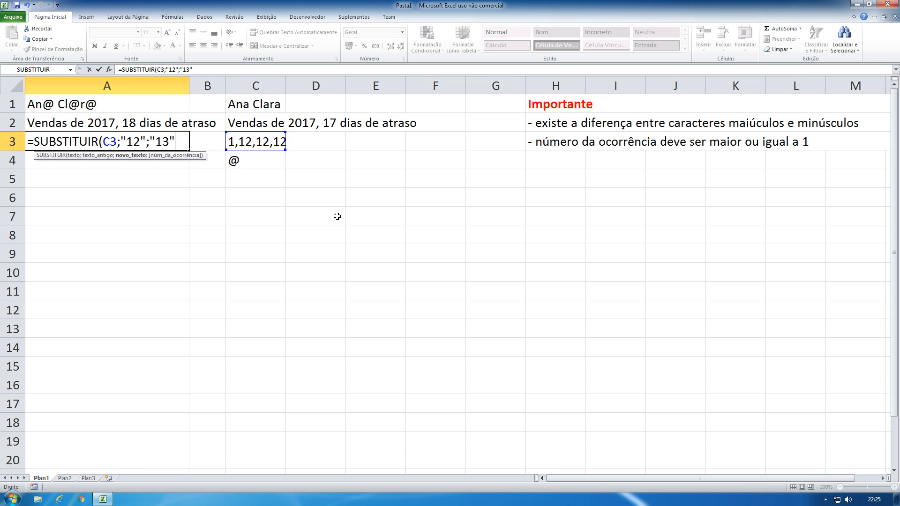
pyautogui.write(';')
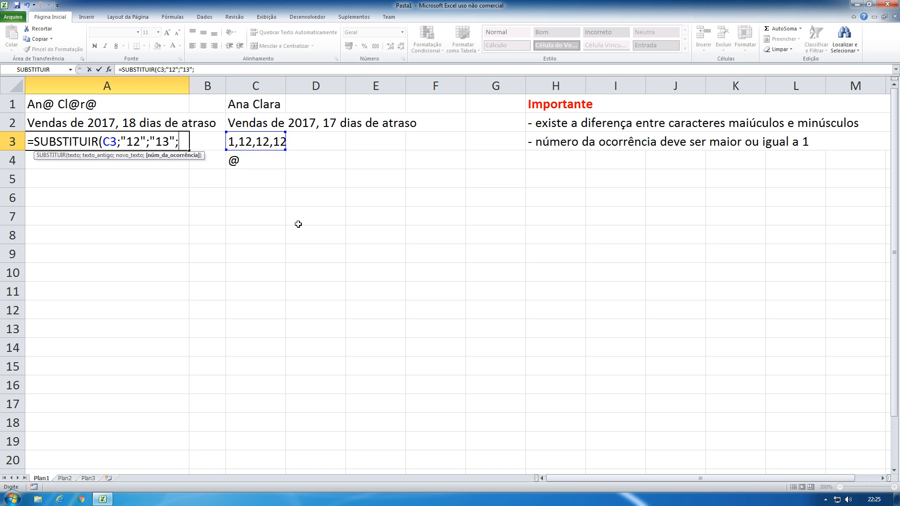
pyautogui.write('3)')
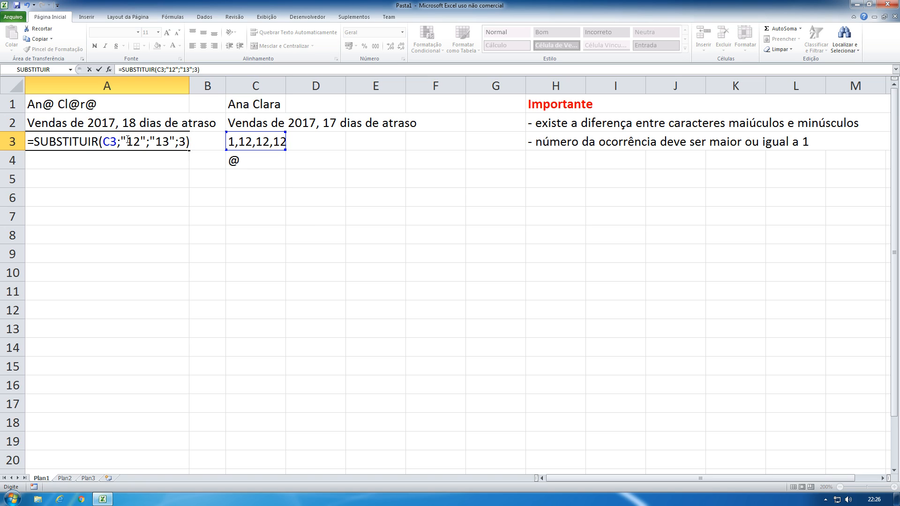
pyautogui.moveTo(121, 141); pyautogui.dragTo(176, 140)
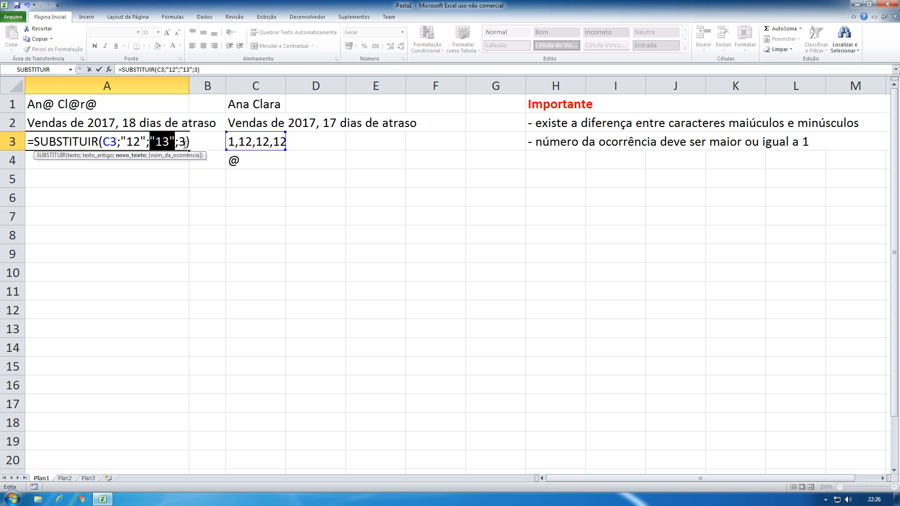
pyautogui.doubleClick(183, 141)
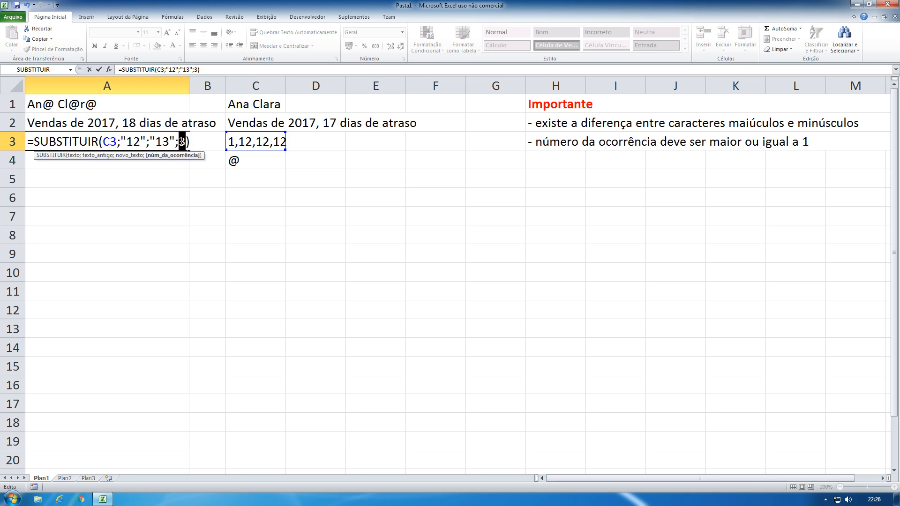
pyautogui.moveTo(147, 141); pyautogui.dragTo(123, 139)
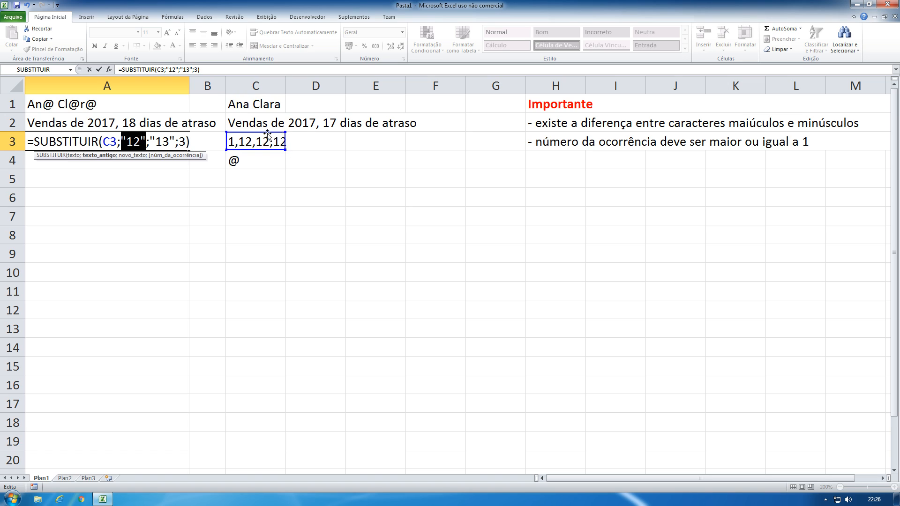
pyautogui.press('Return')
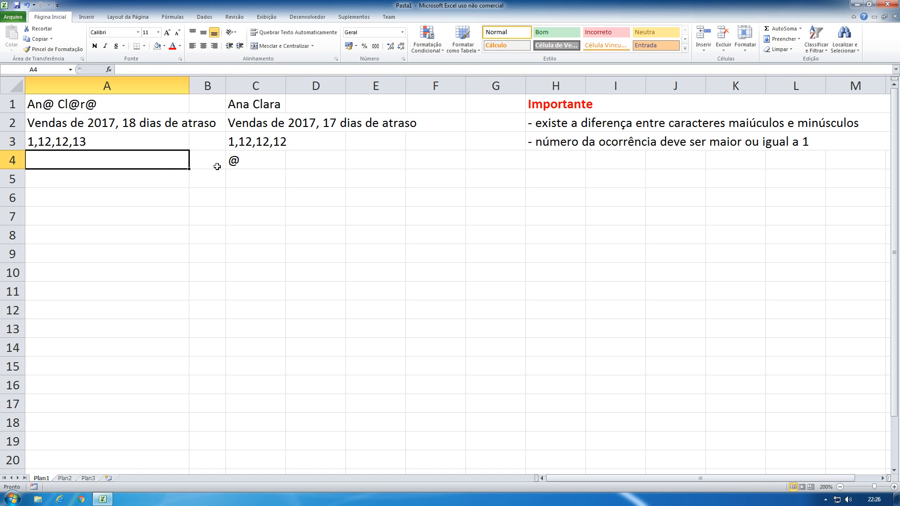
# - Replace the occurrence number in the A3 formula with a reference to cell C5
pyautogui.click(108, 138)
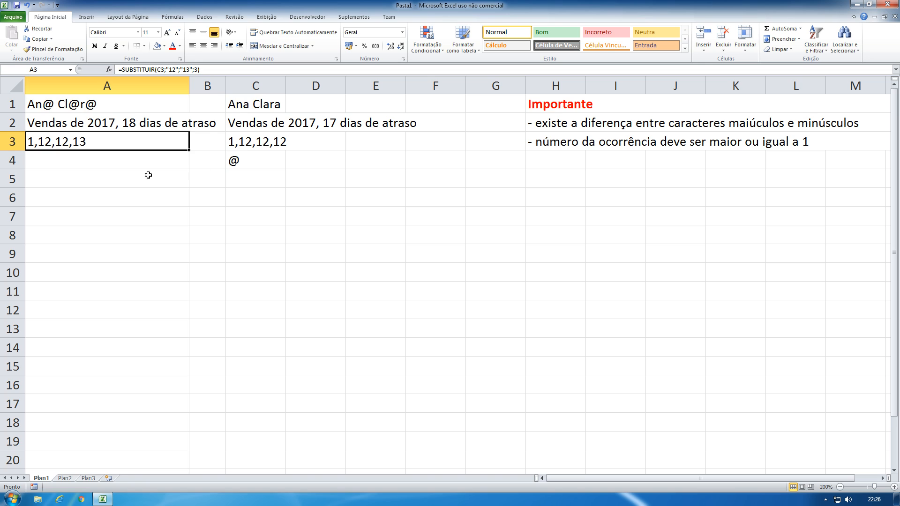
pyautogui.click(195, 69)
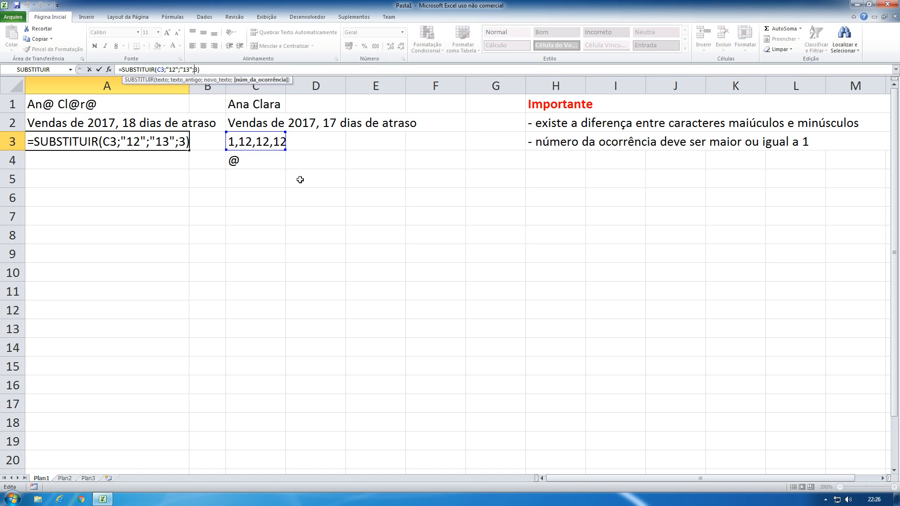
pyautogui.press('Delete')
pyautogui.click(248, 179)
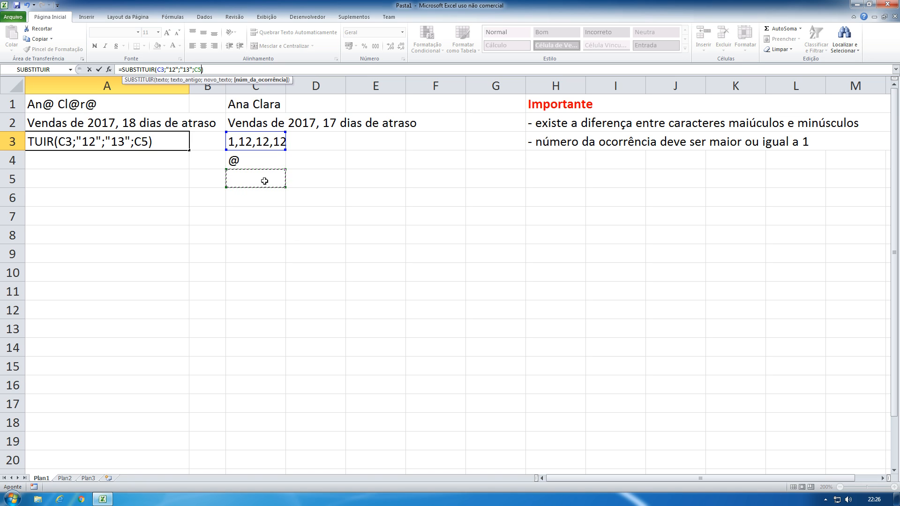
pyautogui.press('Return')
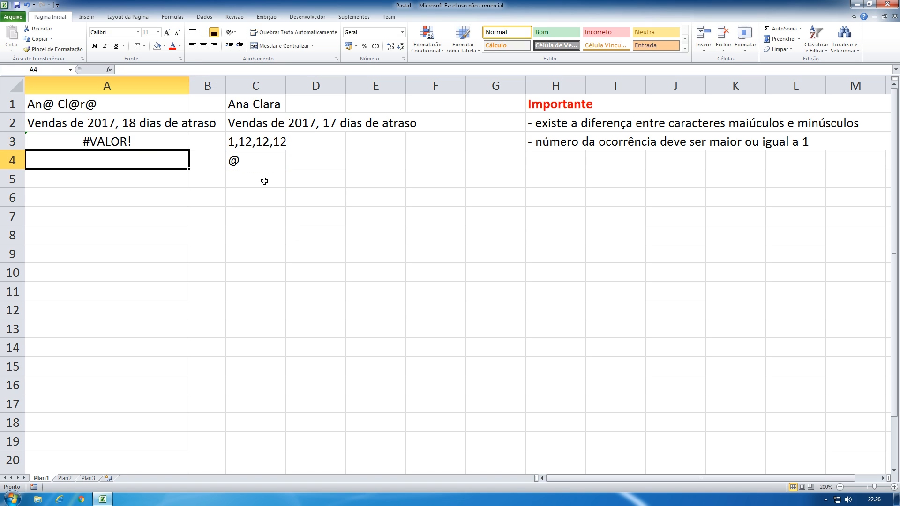
# - Enter 1 in cell C5 as the occurrence number for the A3 formula
pyautogui.click(264, 181)
pyautogui.write('1')
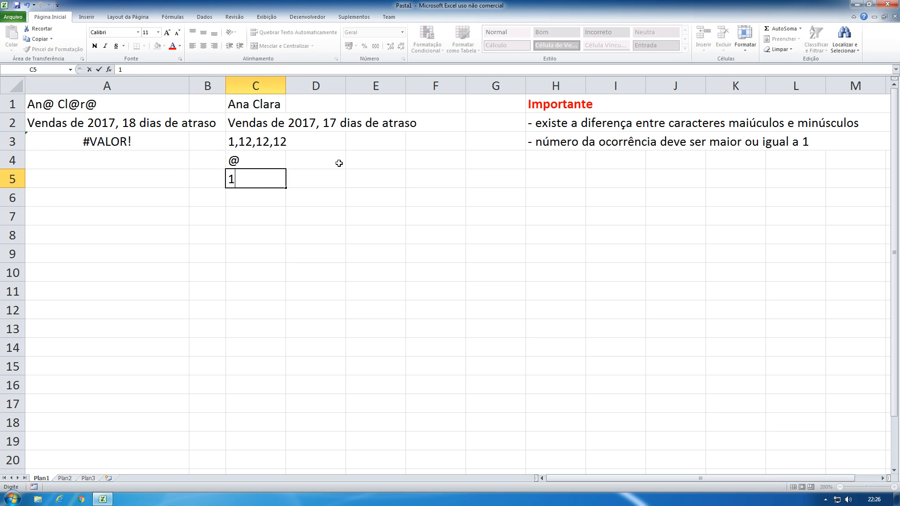
pyautogui.press('Return')
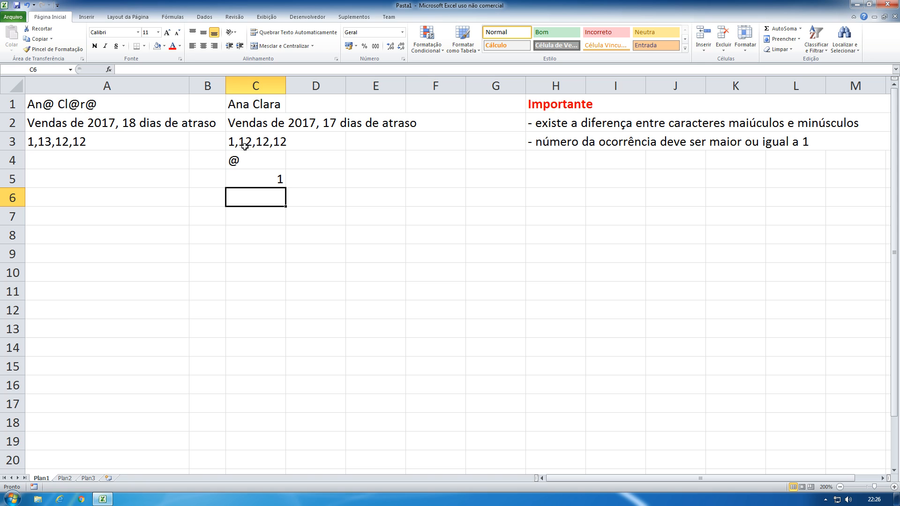
# - Try occurrence numbers 2 and 3 in cell C5 to test the A3 formula
pyautogui.click(275, 181)
pyautogui.write('2')
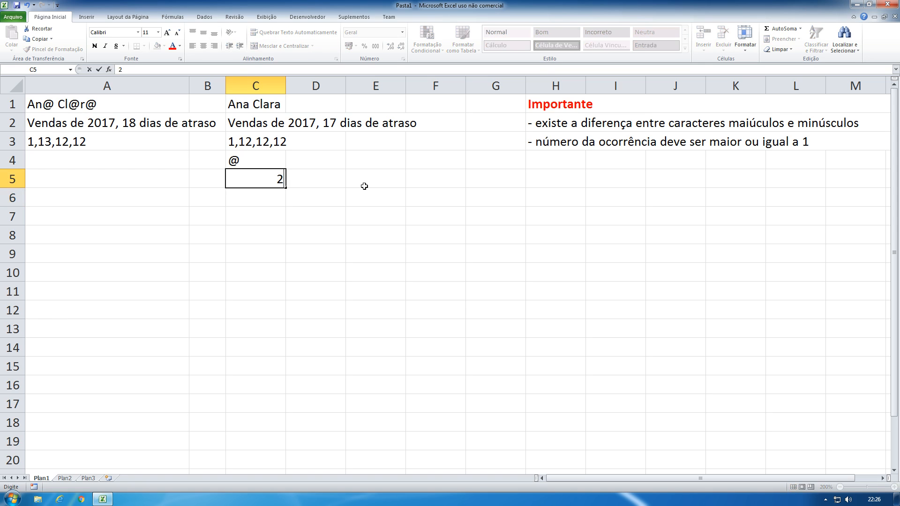
pyautogui.press('Return')
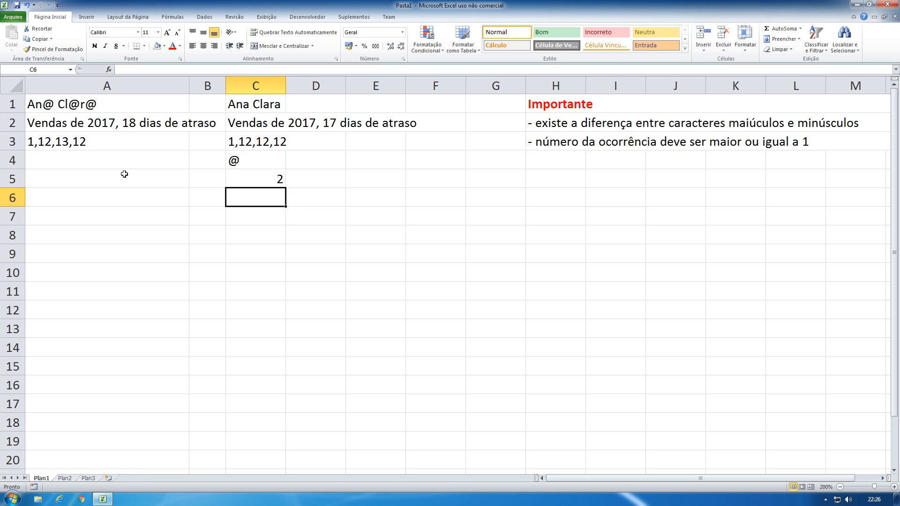
pyautogui.click(267, 184)
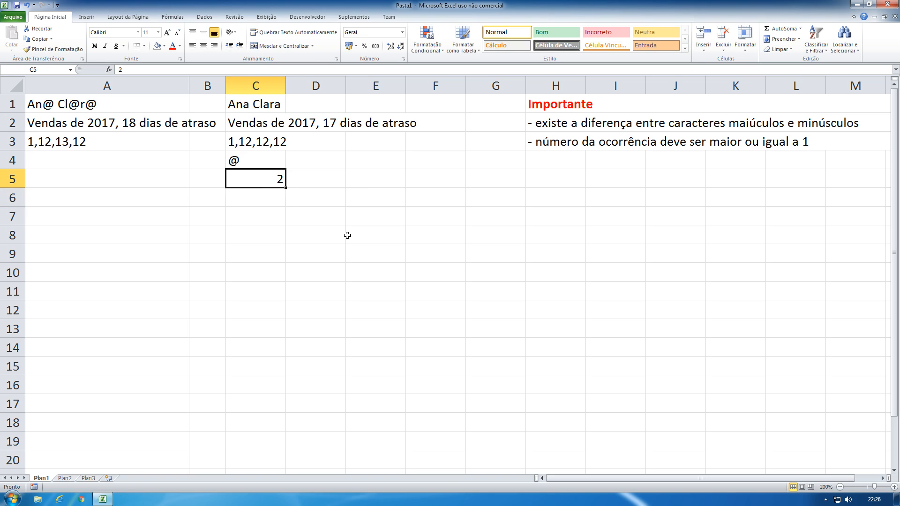
pyautogui.write('3')
pyautogui.press('Return')
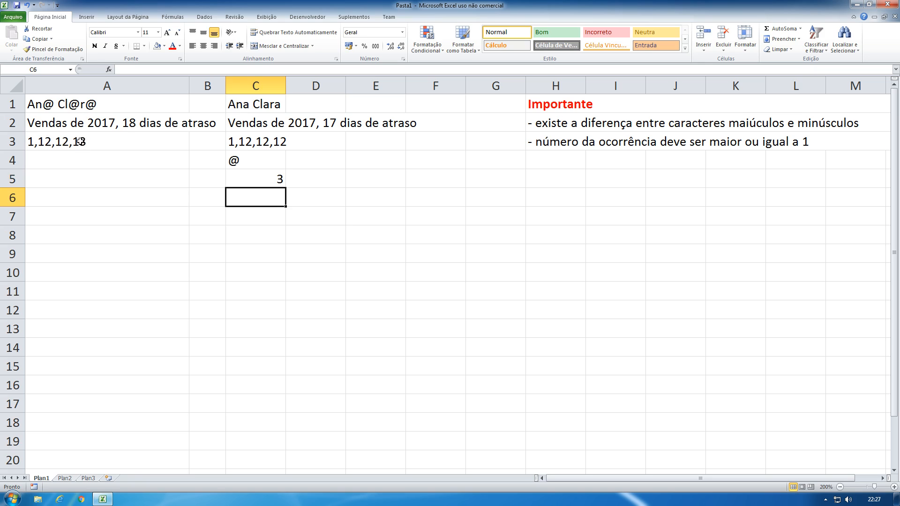
# - Set the occurrence number in cell C5 to 4 and check the formula in A3
pyautogui.click(249, 180)
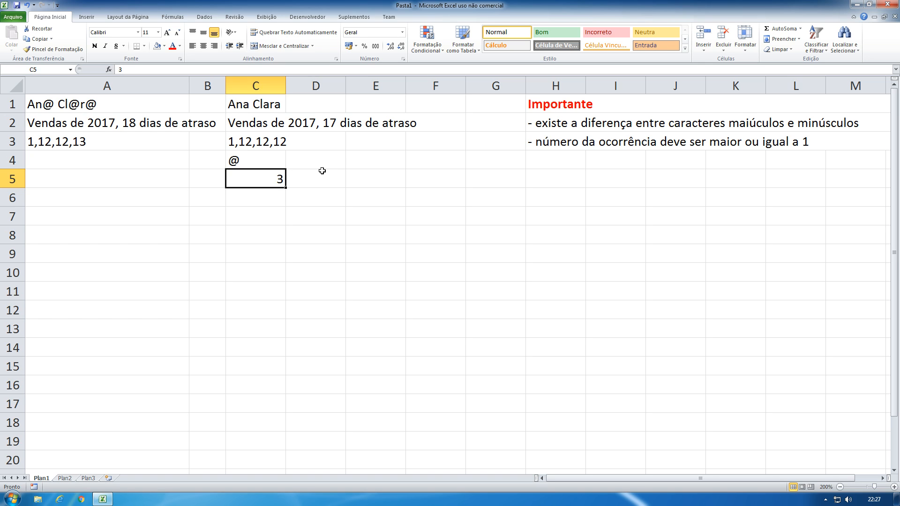
pyautogui.write('4')
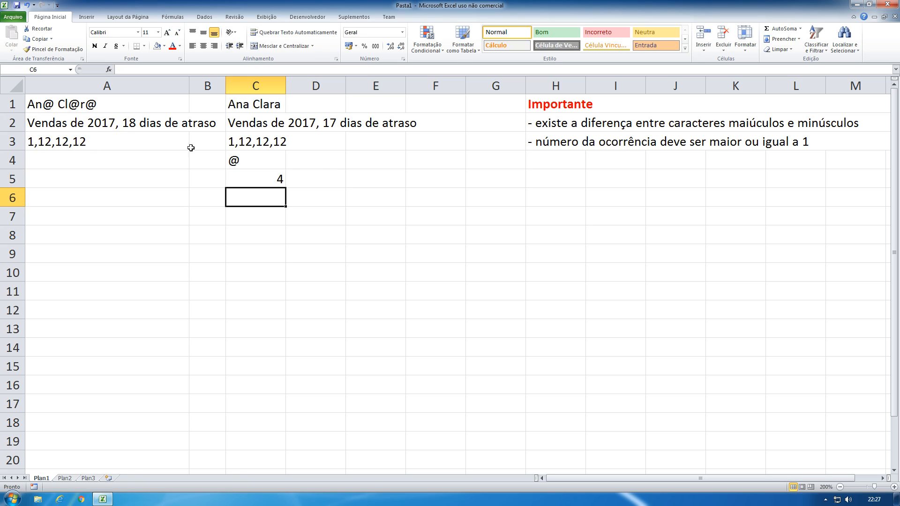
pyautogui.click(265, 178)
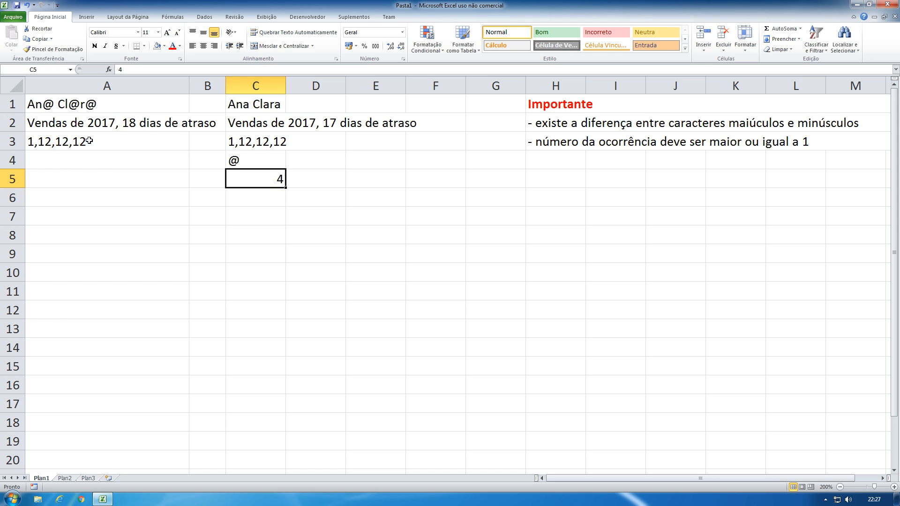
pyautogui.click(60, 137)
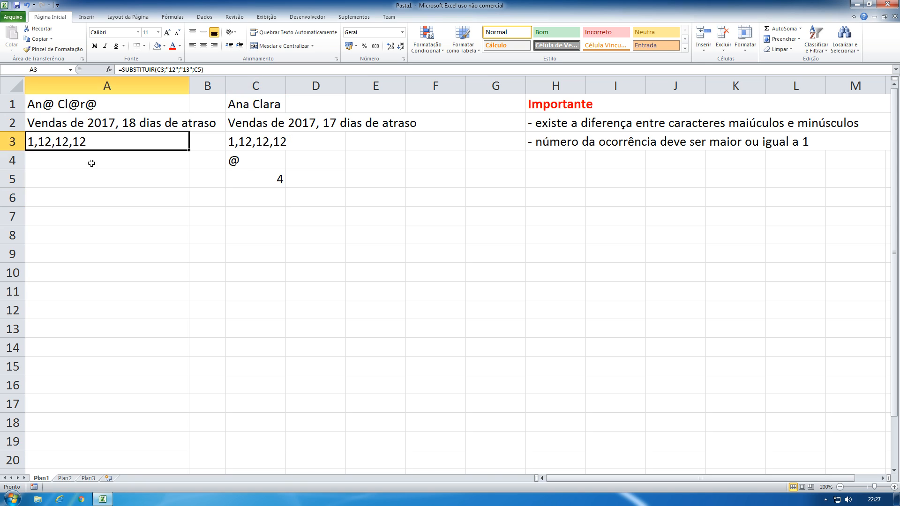
# - Enter -12,12123 as text in cell C6, using a leading apostrophe
pyautogui.click(242, 200)
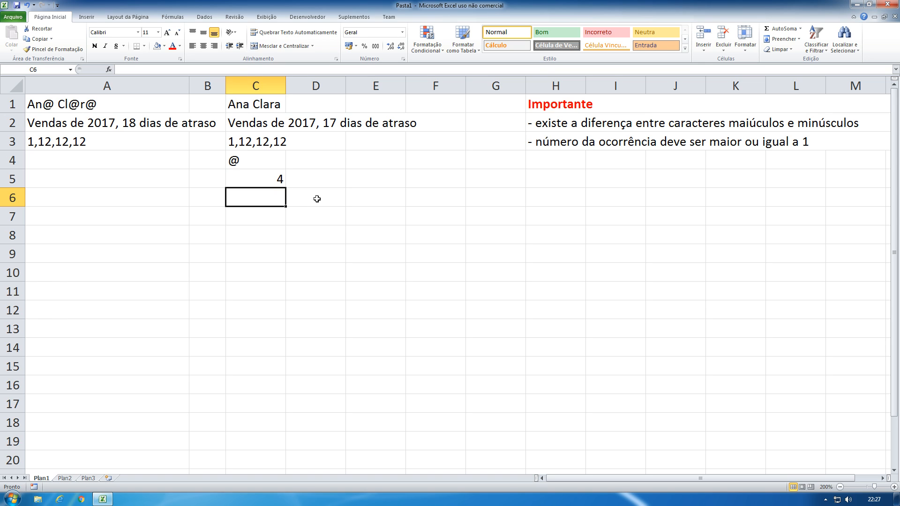
pyautogui.write("'")
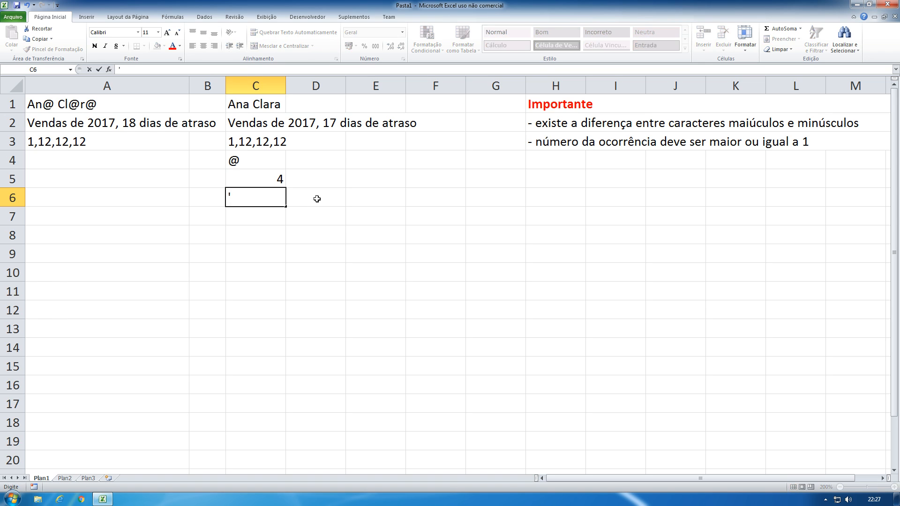
pyautogui.write('-12,12123')
pyautogui.press('Return')
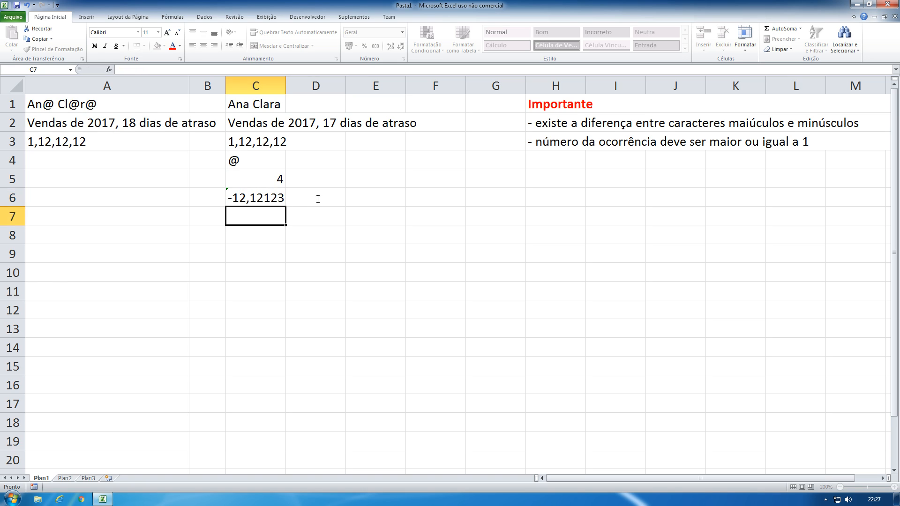
pyautogui.click(234, 203)
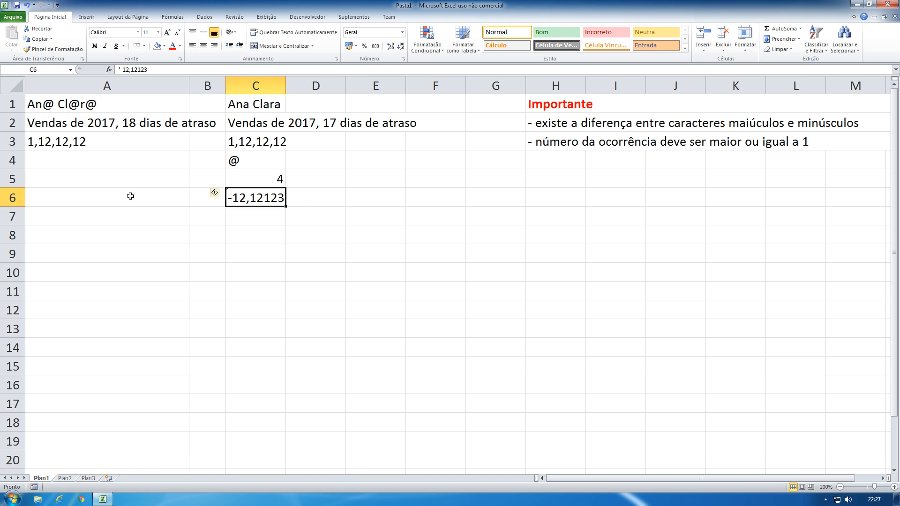
# - Enter =SUBSTITUIR(C6;-12;"5") in cell A6, leaving the old-text number unquoted and omitting the occurrence argument
pyautogui.click(98, 201)
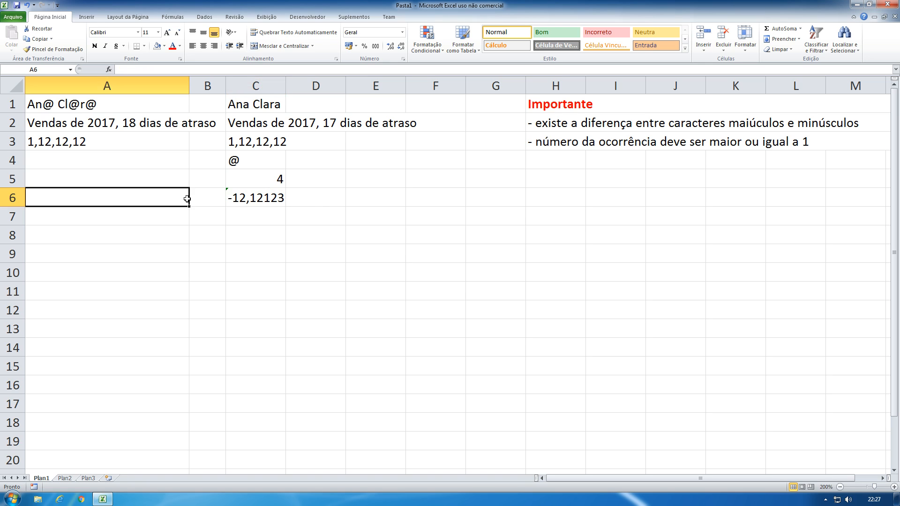
pyautogui.write('=')
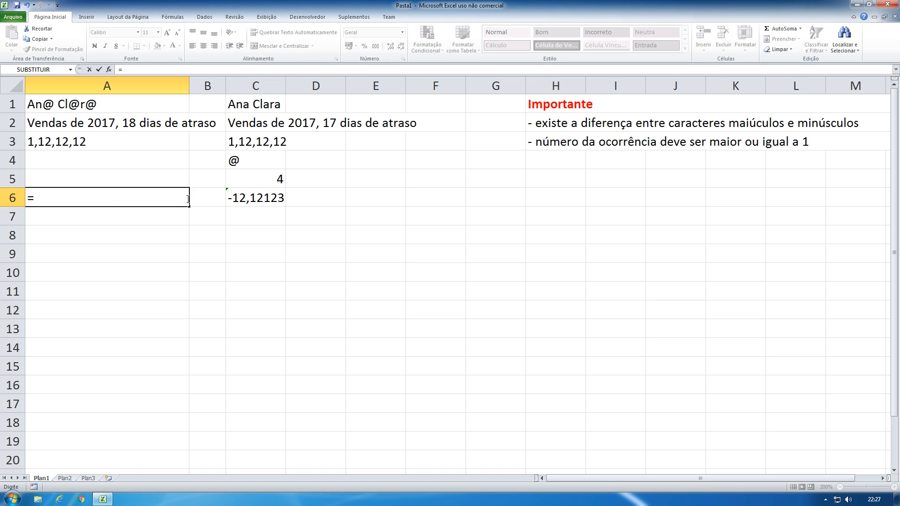
pyautogui.write('sub')
pyautogui.press('Tab')
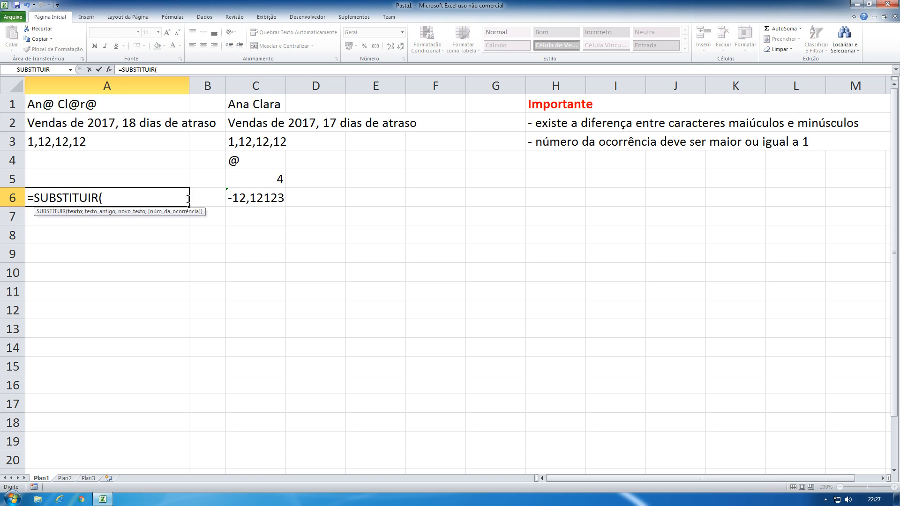
pyautogui.click(253, 198)
pyautogui.write(';')
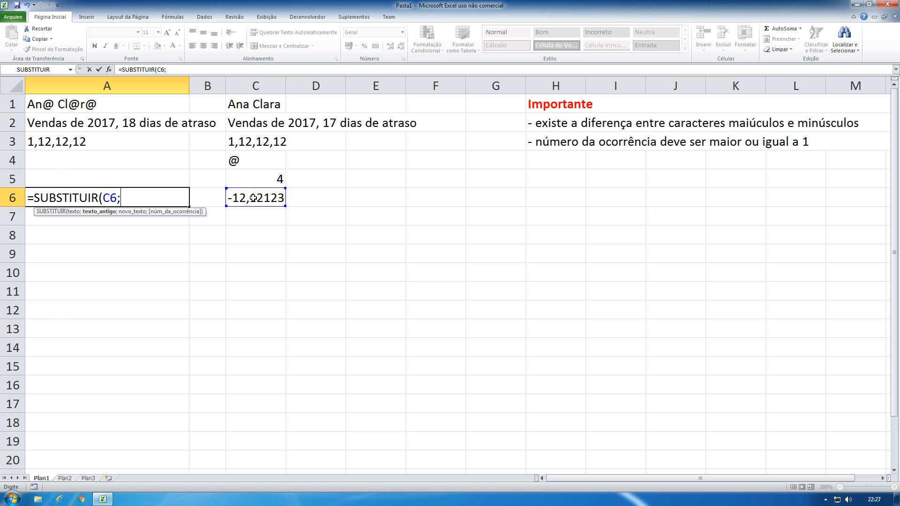
pyautogui.write('"')
pyautogui.write('-')
pyautogui.press('BackSpace')
pyautogui.press('BackSpace')
pyautogui.write('-12;"5";')
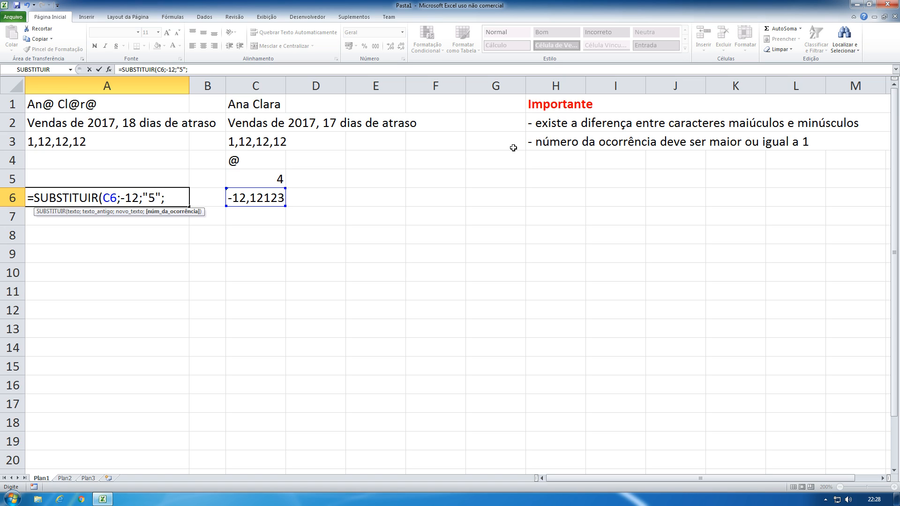
pyautogui.press('BackSpace')
pyautogui.write(')')
pyautogui.press('Return')
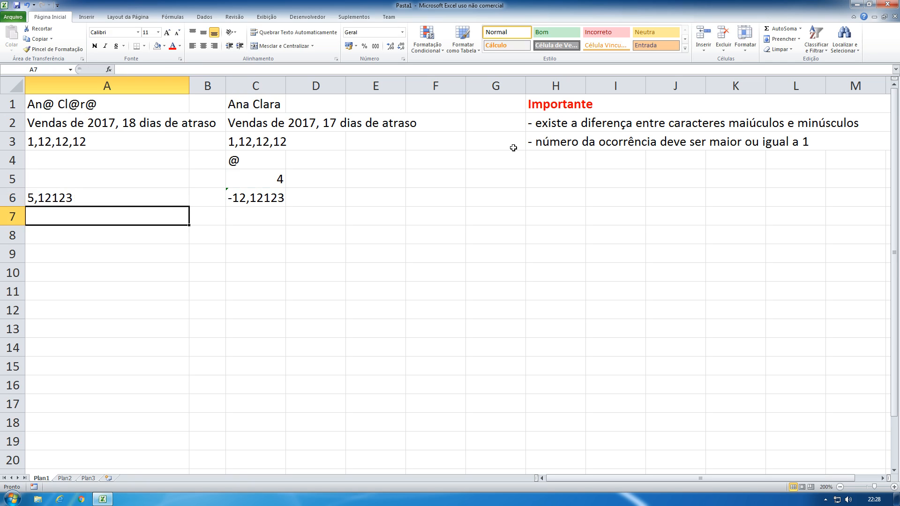
# - Put quotation marks around the old-text argument -12 in the A6 formula
pyautogui.click(66, 201)
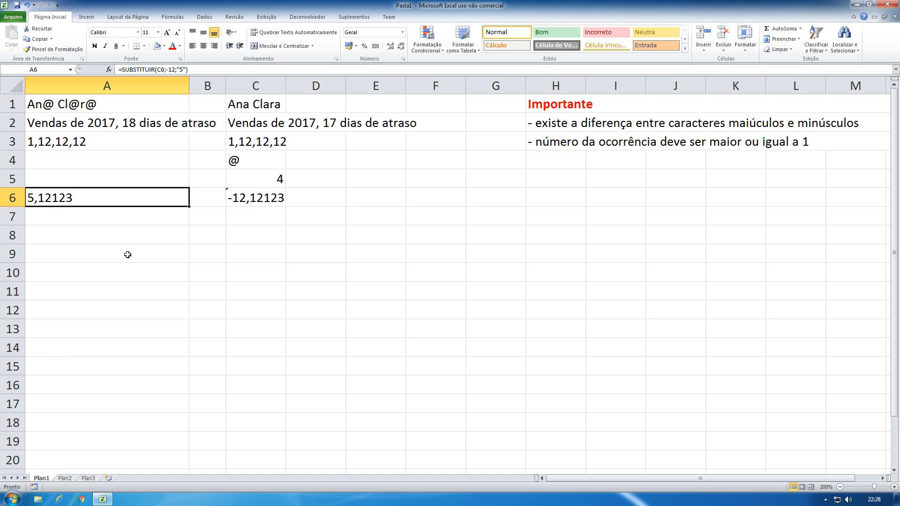
pyautogui.click(167, 70)
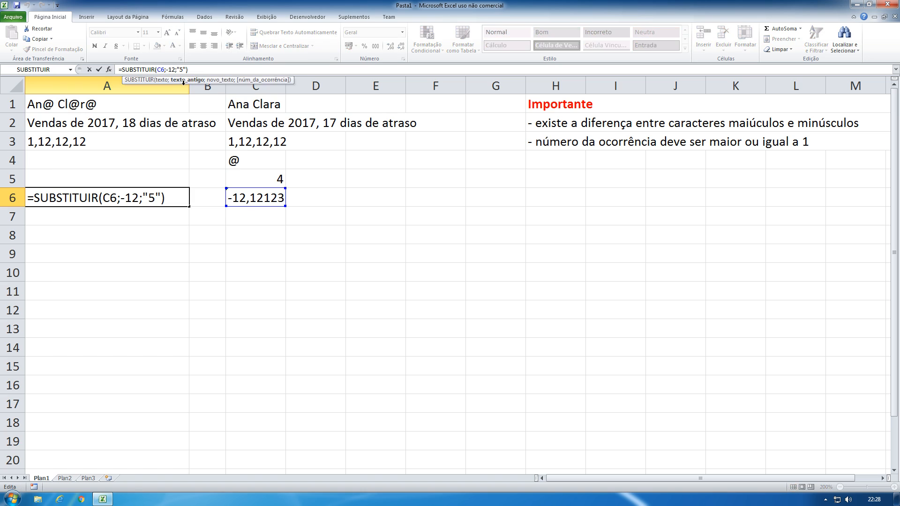
pyautogui.write('"')
pyautogui.press('Right')
pyautogui.press('Right')
pyautogui.press('Right')
pyautogui.write('"')
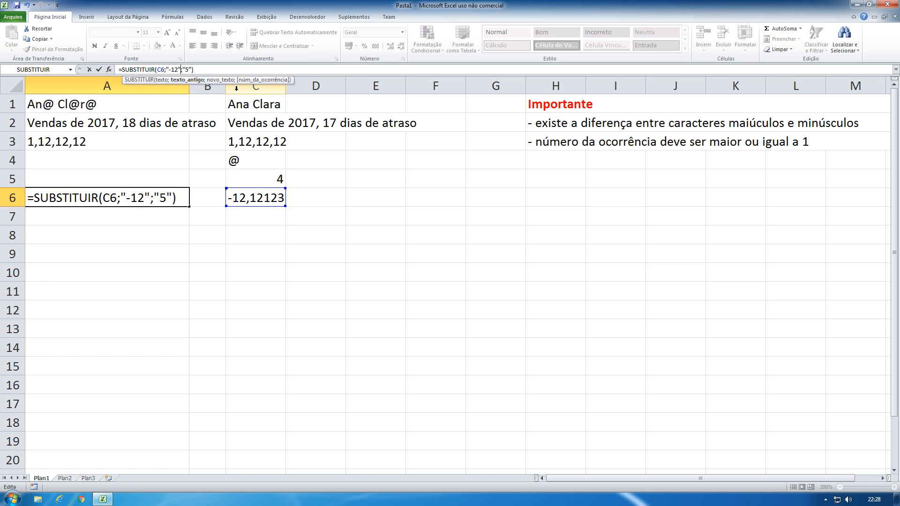
pyautogui.press('Return')
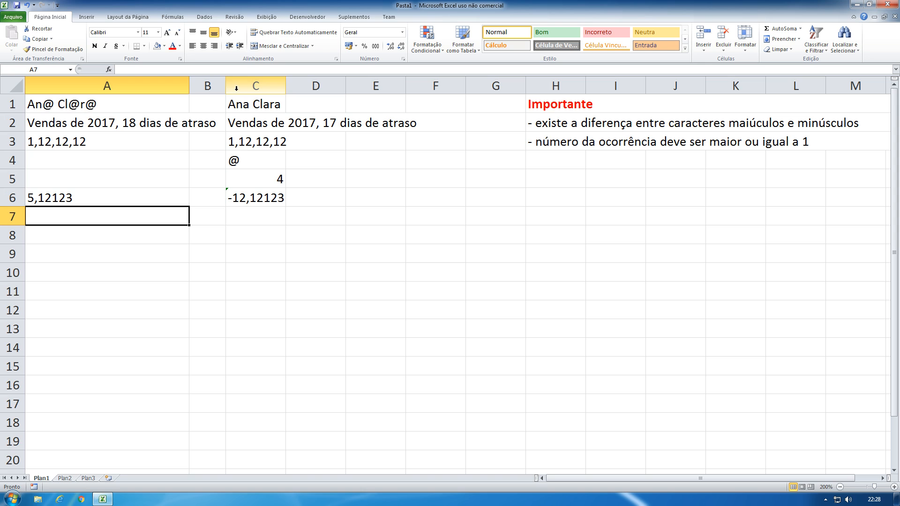
# - Remove the quotation marks around -12 in the A6 formula
pyautogui.click(54, 198)
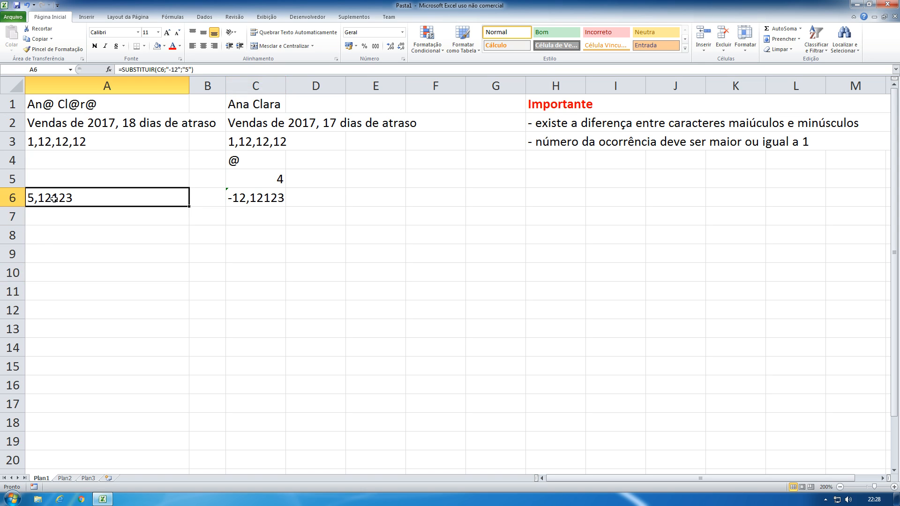
pyautogui.click(170, 70)
pyautogui.write('-')
pyautogui.press('BackSpace')
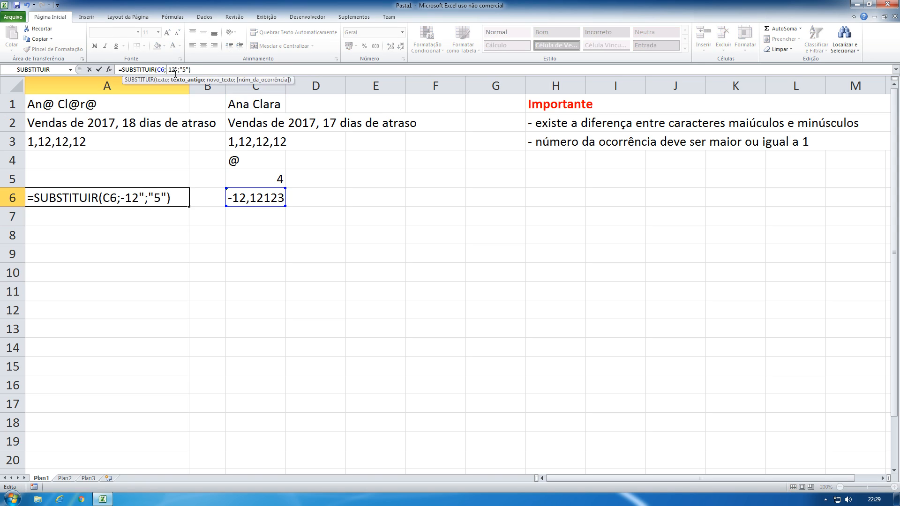
pyautogui.click(176, 70)
pyautogui.press('Delete')
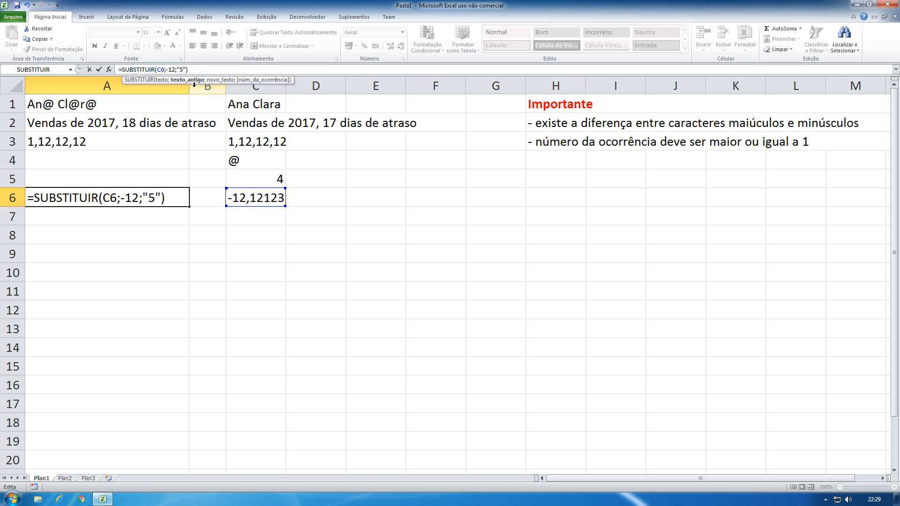
pyautogui.press('Return')
# - Try the unquoted letter a as the old-text argument of the A6 formula
pyautogui.click(81, 199)
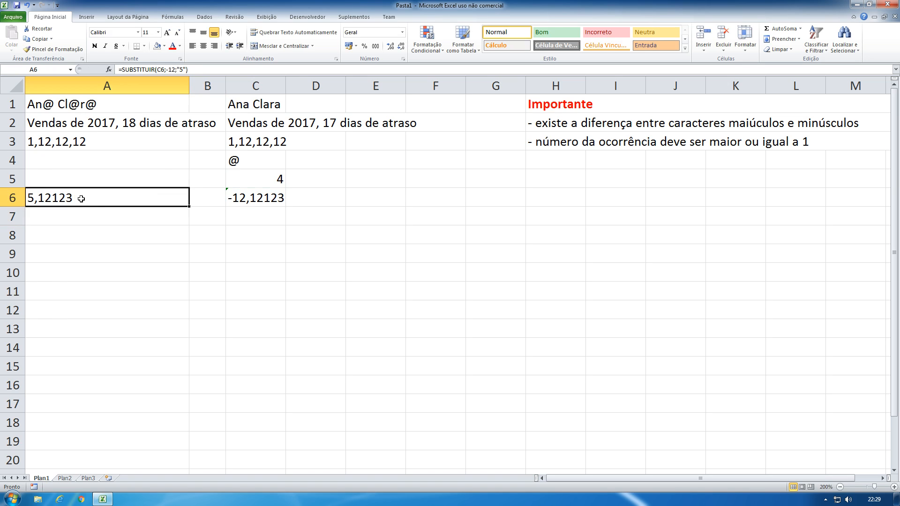
pyautogui.click(168, 70)
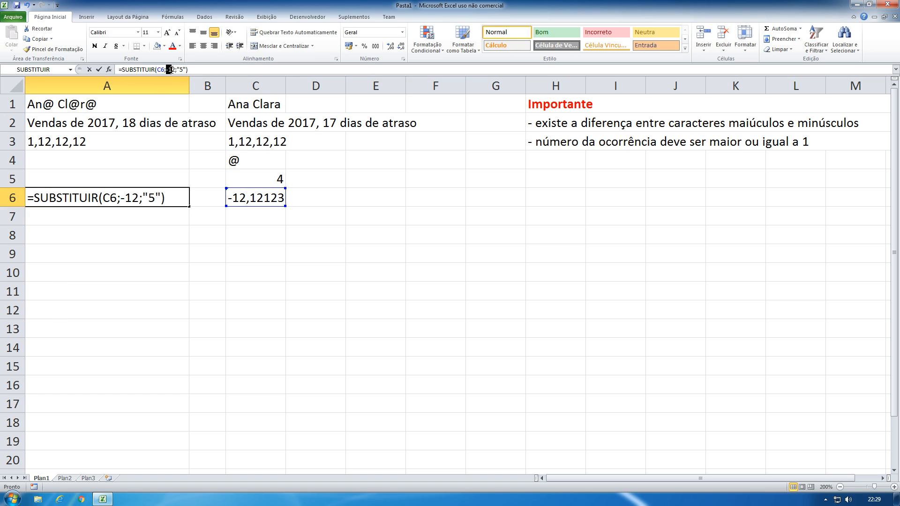
pyautogui.write('A')
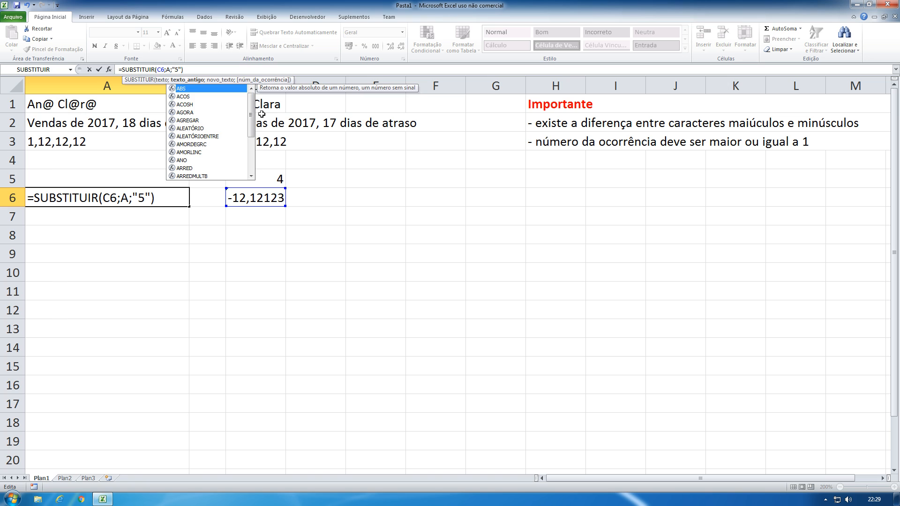
pyautogui.press('Escape')
pyautogui.press('Return')
# - Set the old-text argument of the A6 formula to the quoted text "A", and select cell A1 to view its formula
pyautogui.click(105, 202)
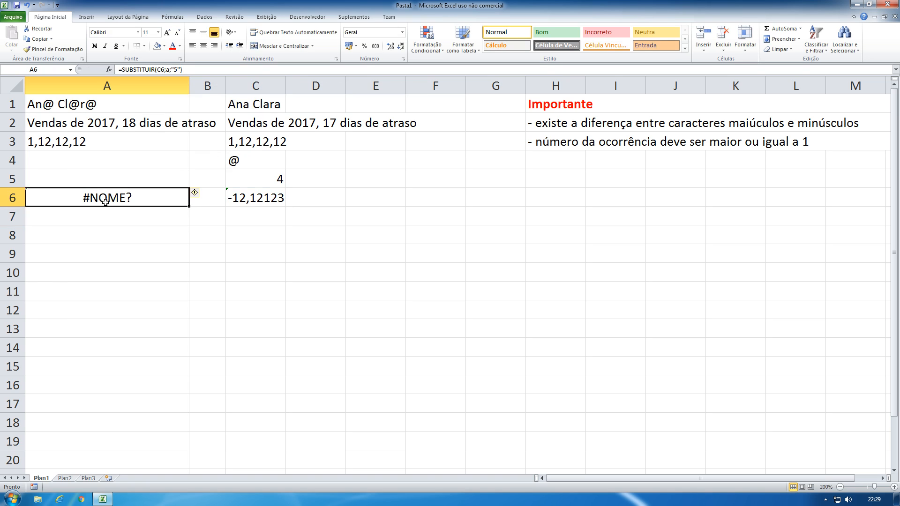
pyautogui.click(169, 70)
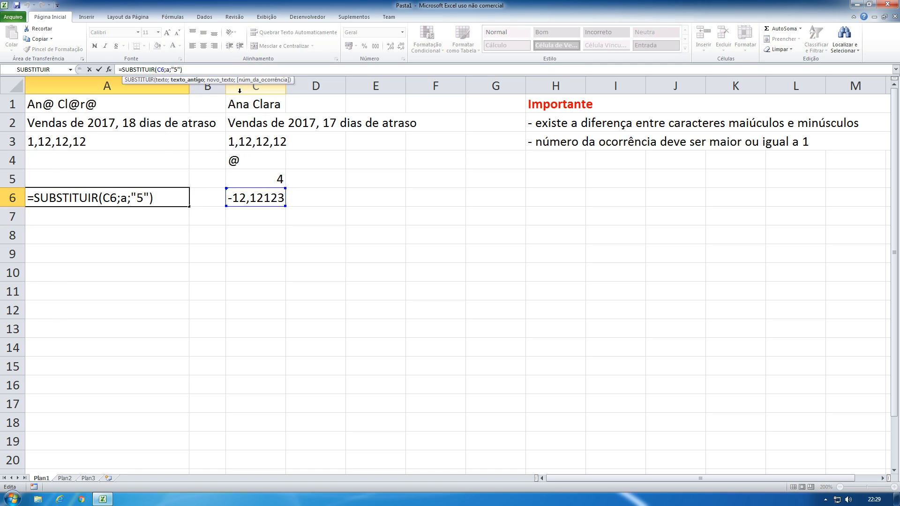
pyautogui.press('BackSpace')
pyautogui.write('"A"')
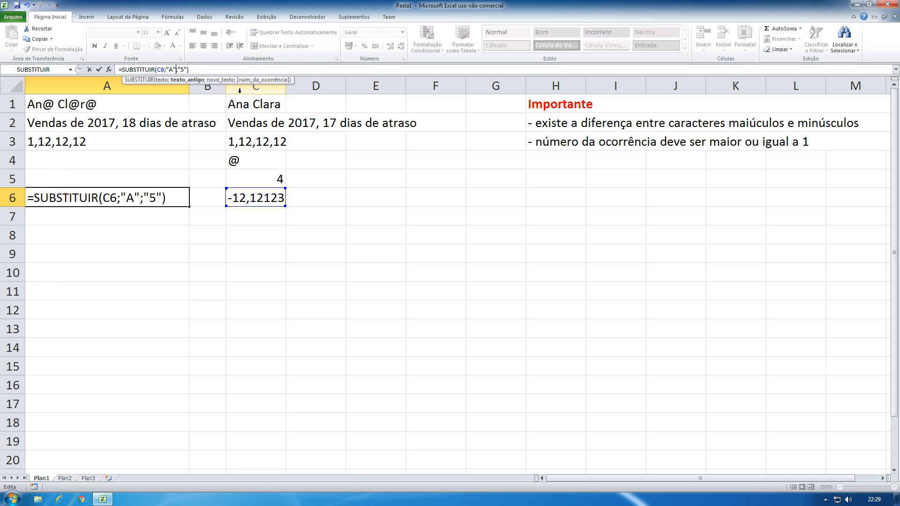
pyautogui.press('Return')
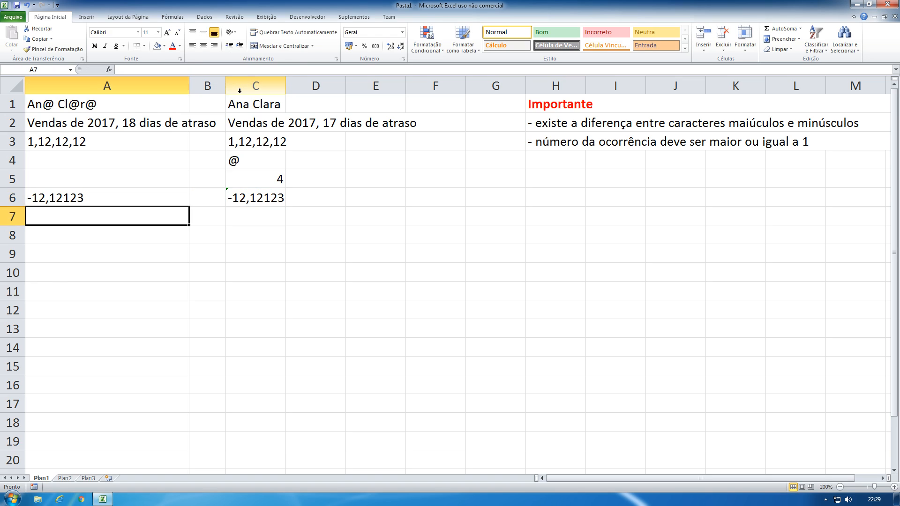
pyautogui.click(61, 113)
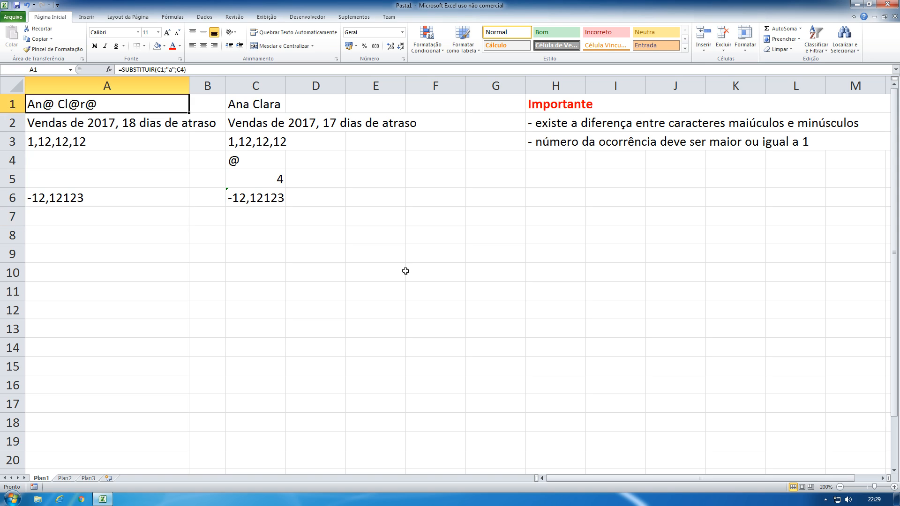